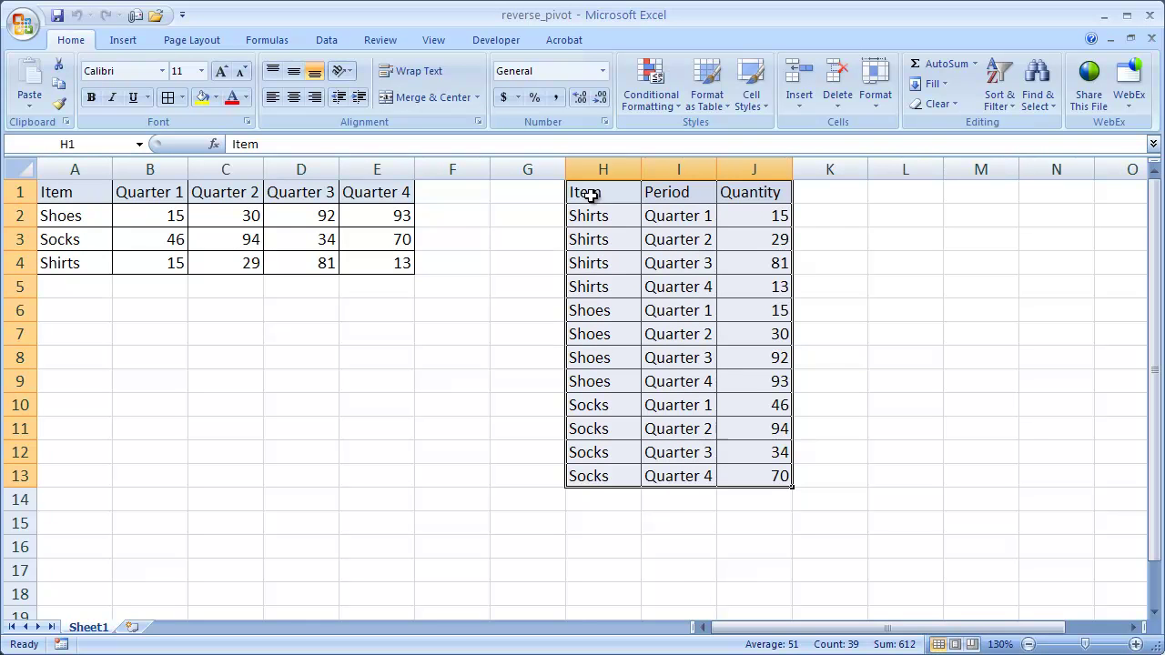
Examine how the Item, Period and Quantity list in H1:J13 is laid out compared with the quarterly table in A1:E4
drag(592, 192, 741, 476)
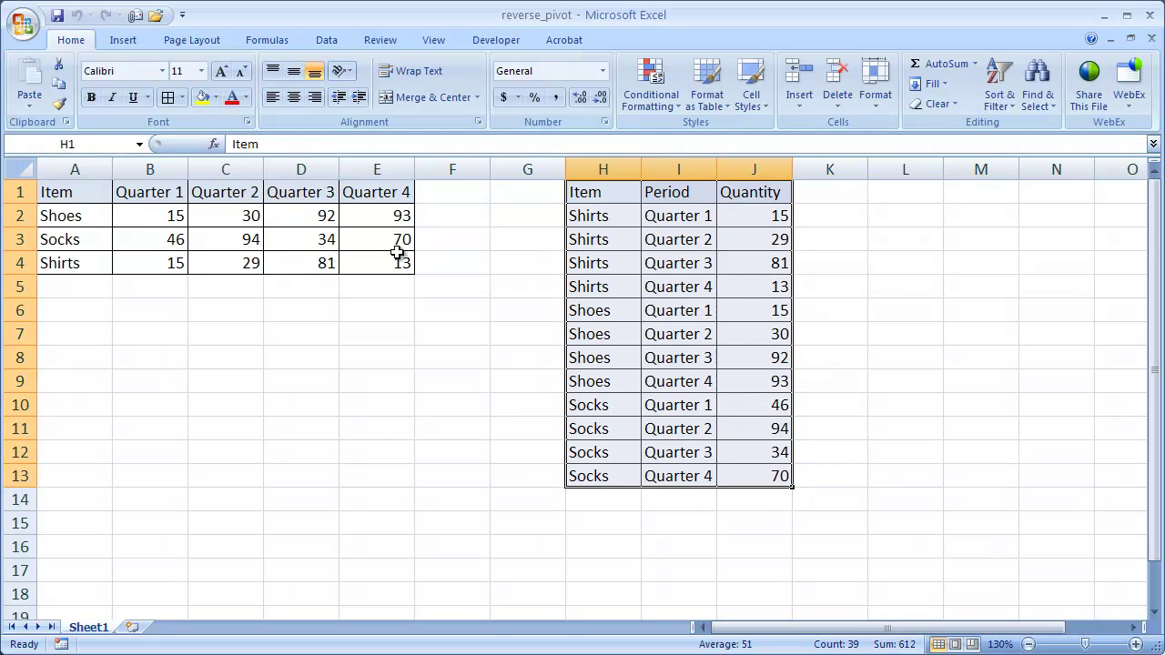
drag(387, 259, 56, 193)
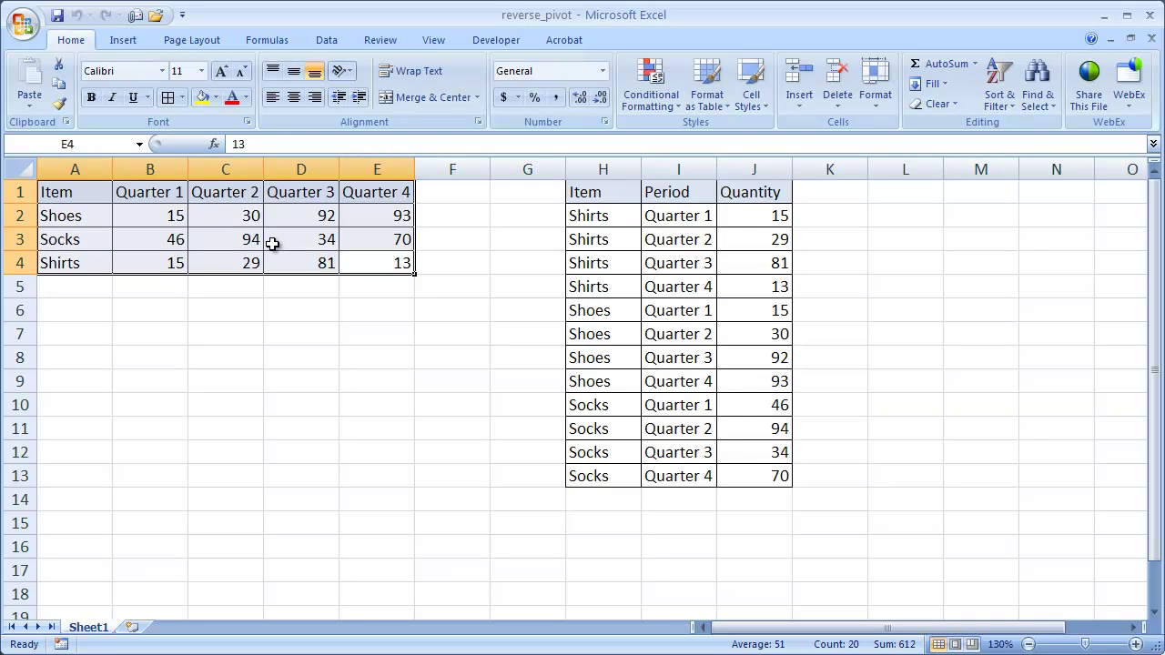
click(590, 193)
drag(587, 192, 740, 205)
click(610, 216)
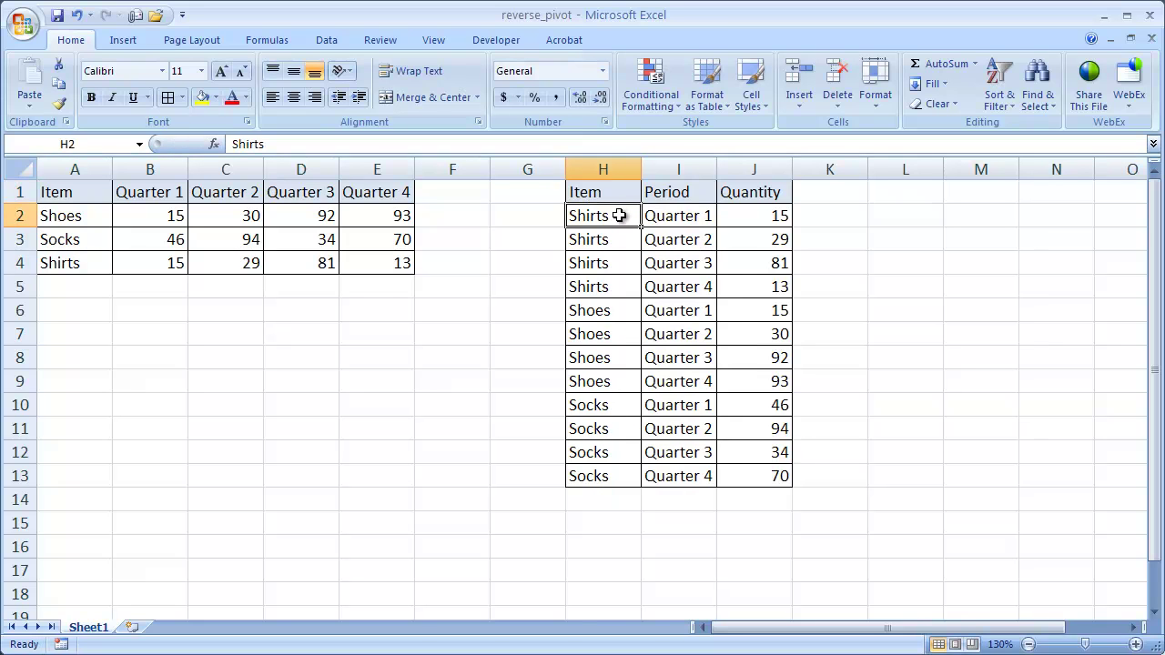
click(617, 192)
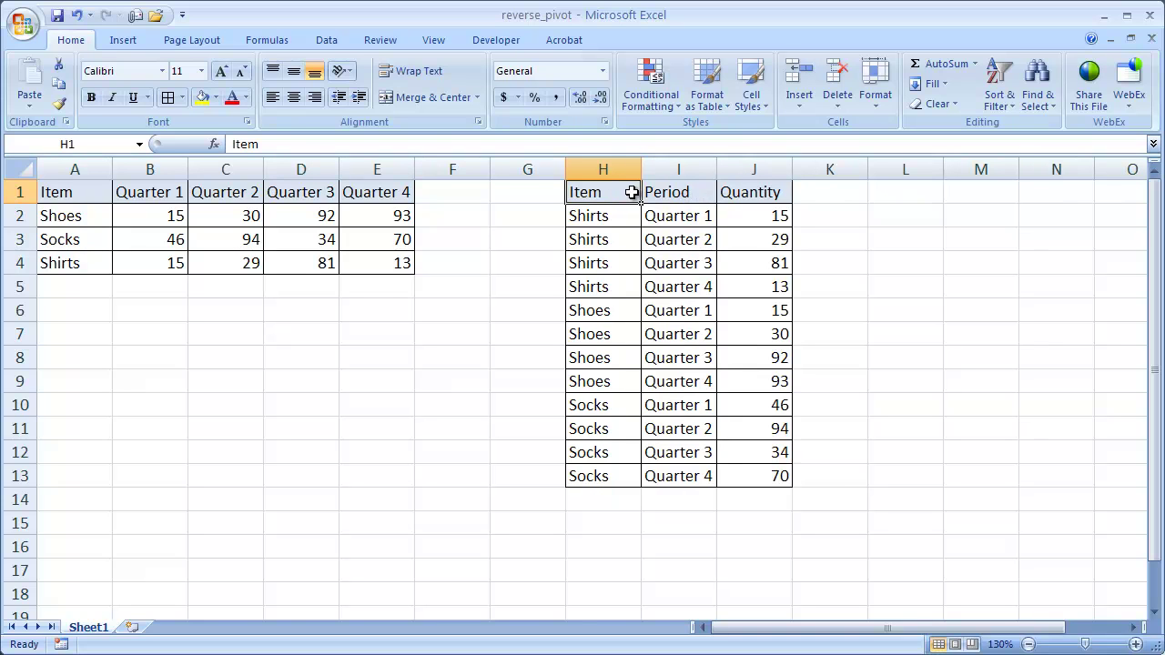
click(705, 192)
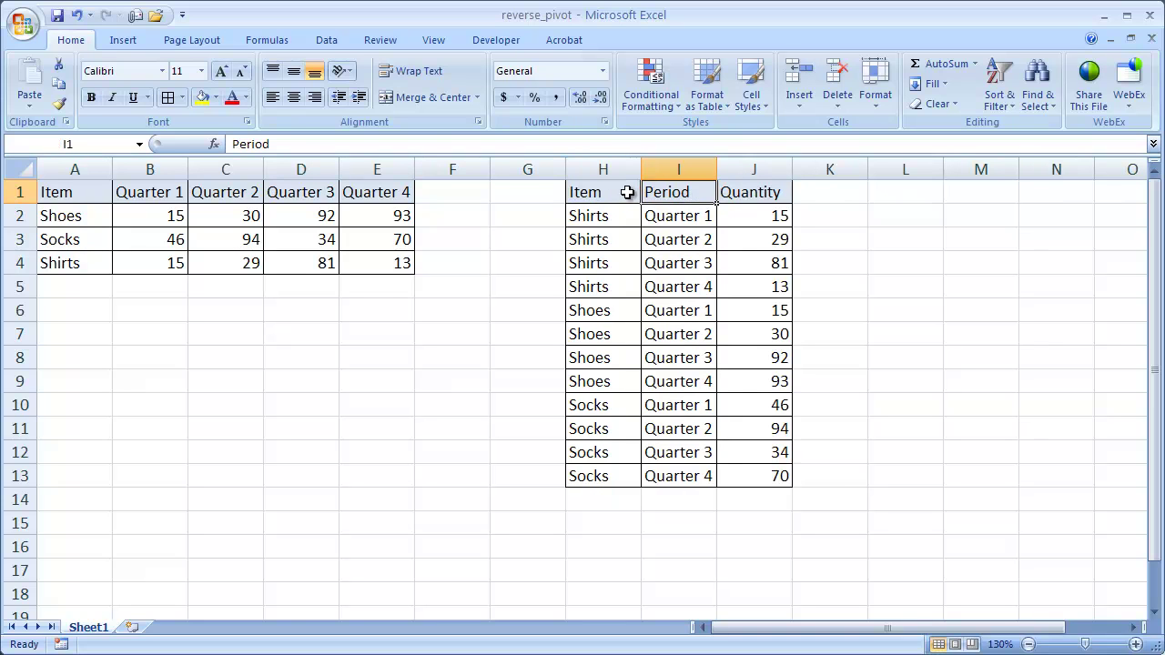
click(590, 193)
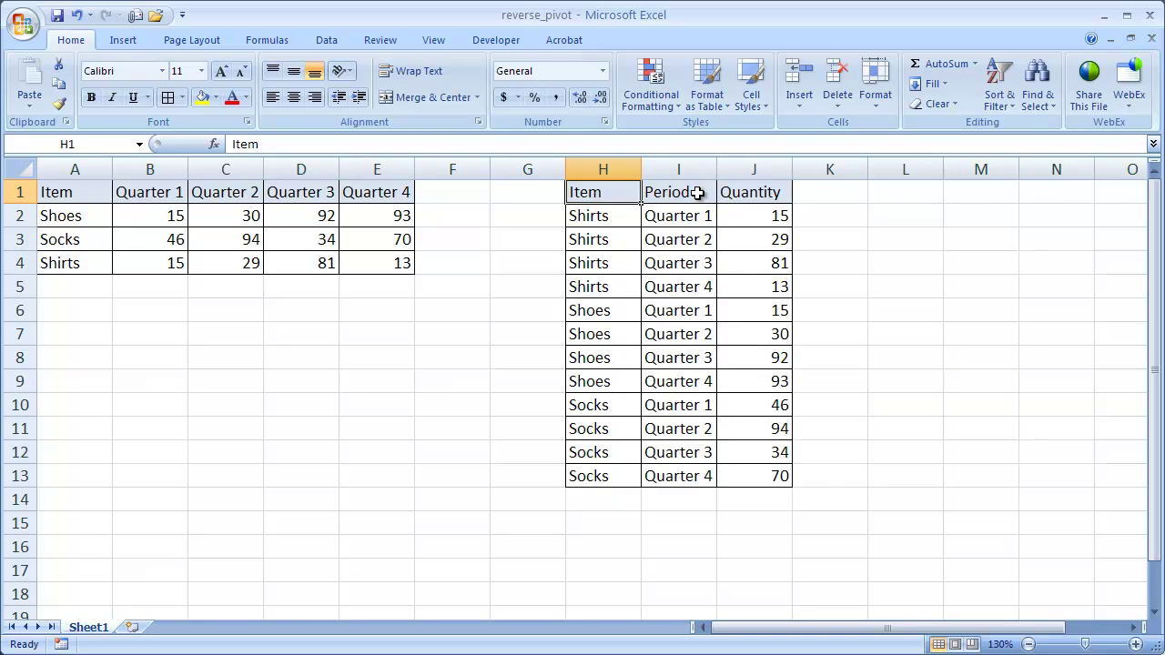
click(607, 216)
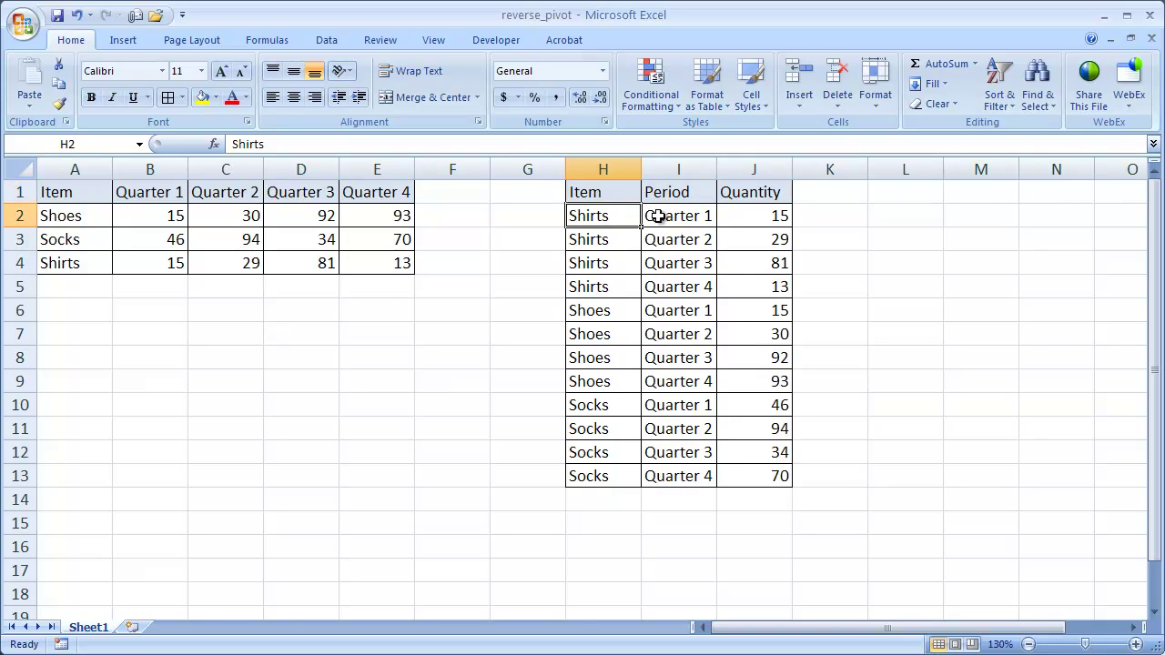
click(656, 220)
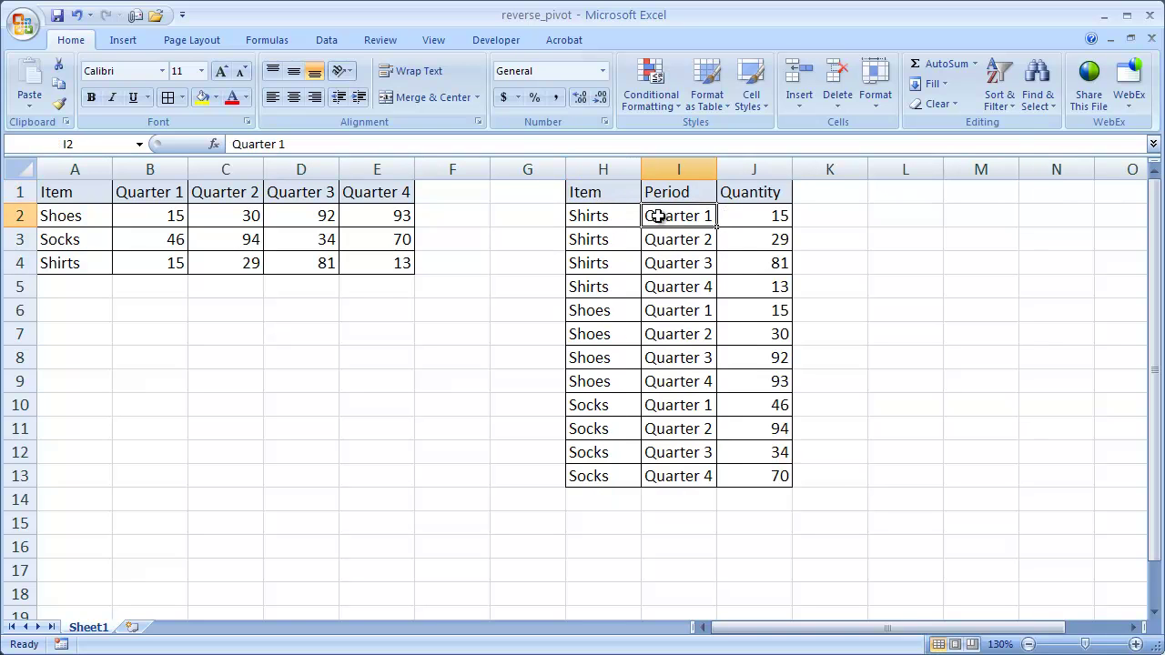
click(601, 223)
click(673, 224)
click(738, 217)
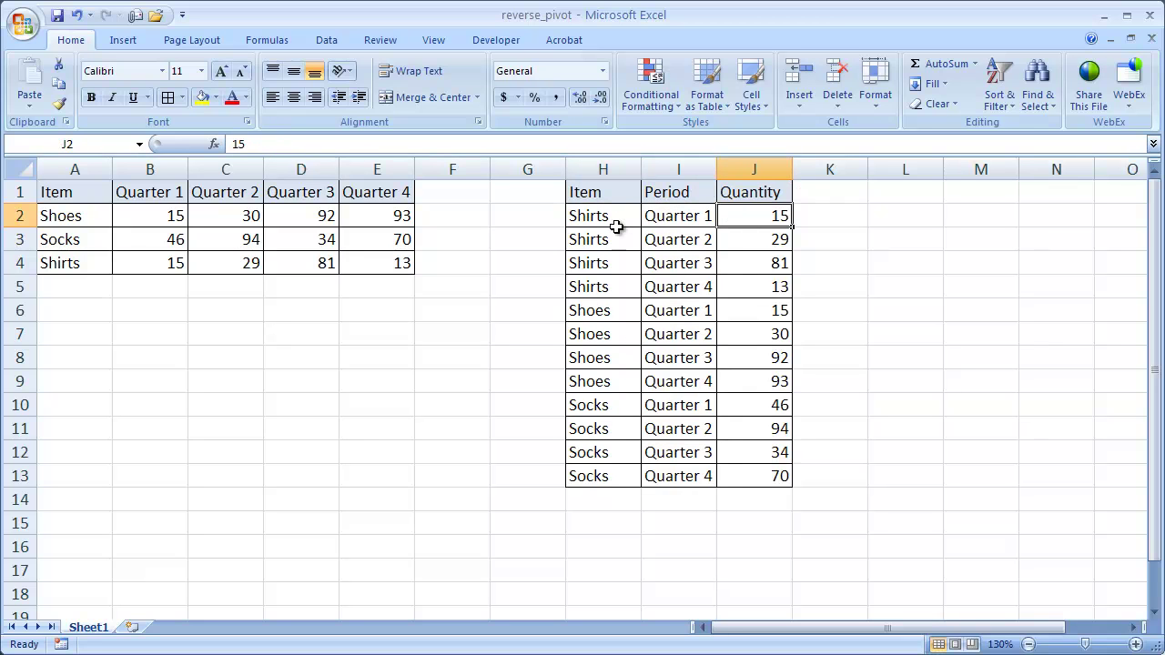
click(632, 192)
click(668, 192)
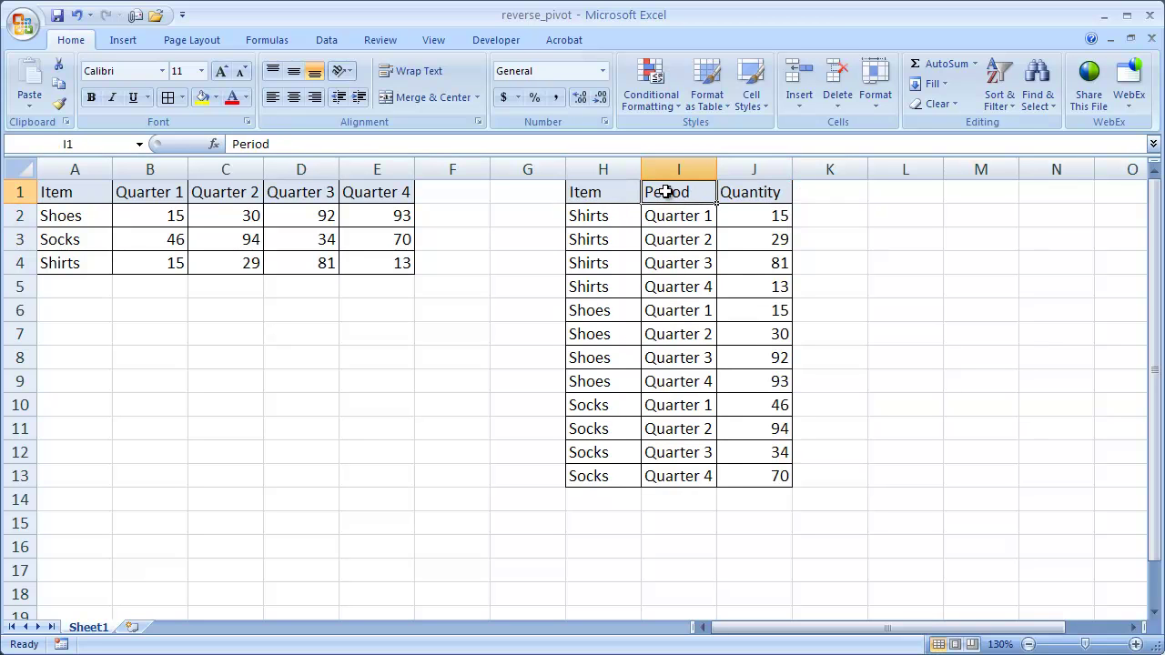
click(606, 216)
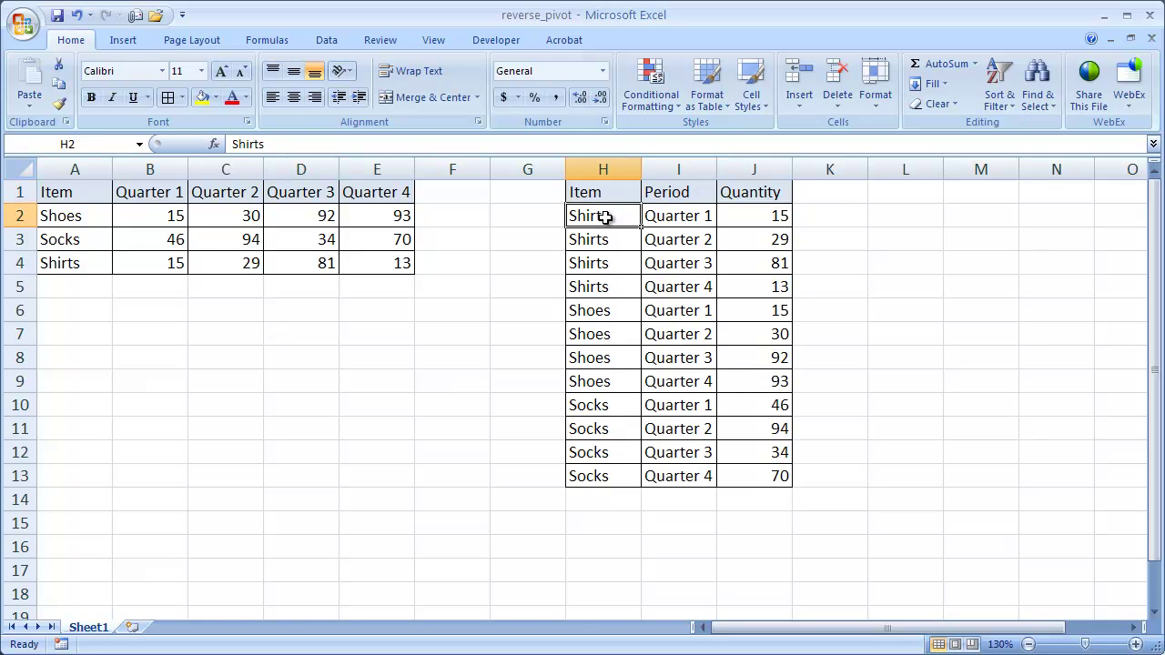
click(606, 239)
click(670, 241)
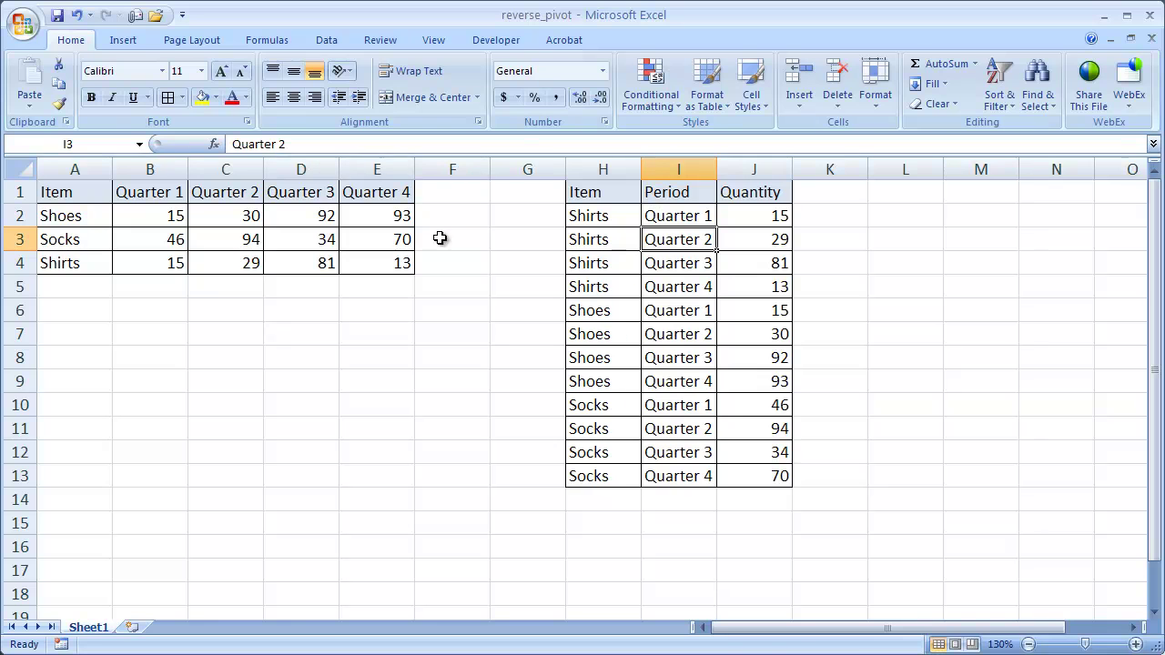
Compare the source crosstab in A1:E4 with the flat list in H1:J13
drag(387, 256, 98, 191)
click(95, 189)
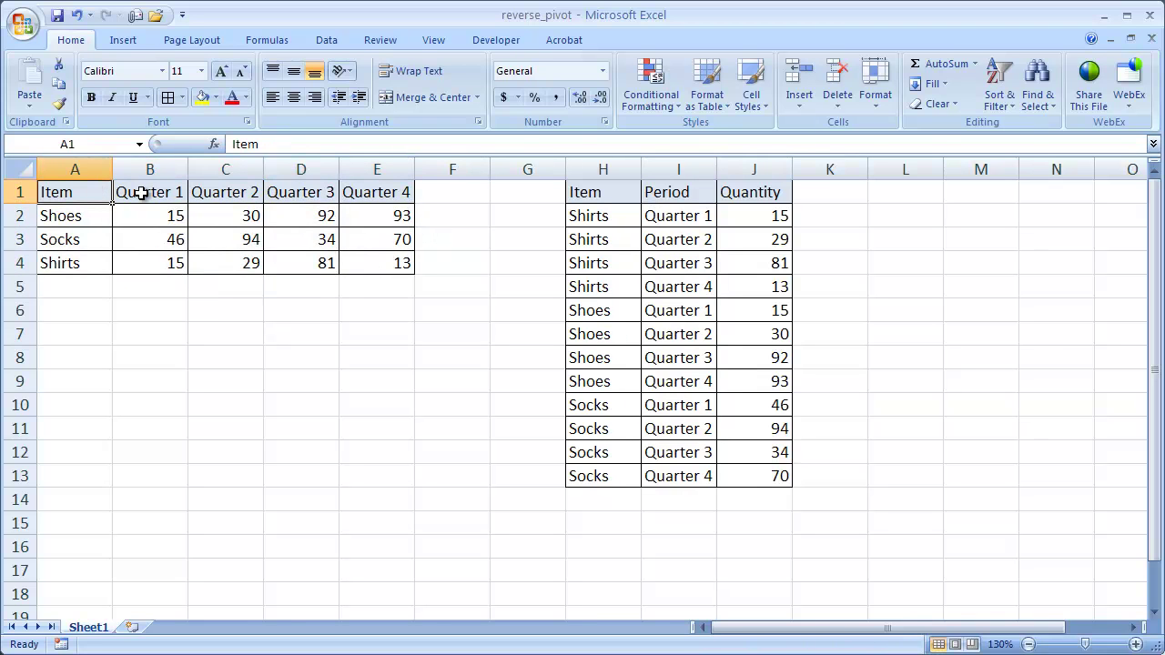
click(141, 193)
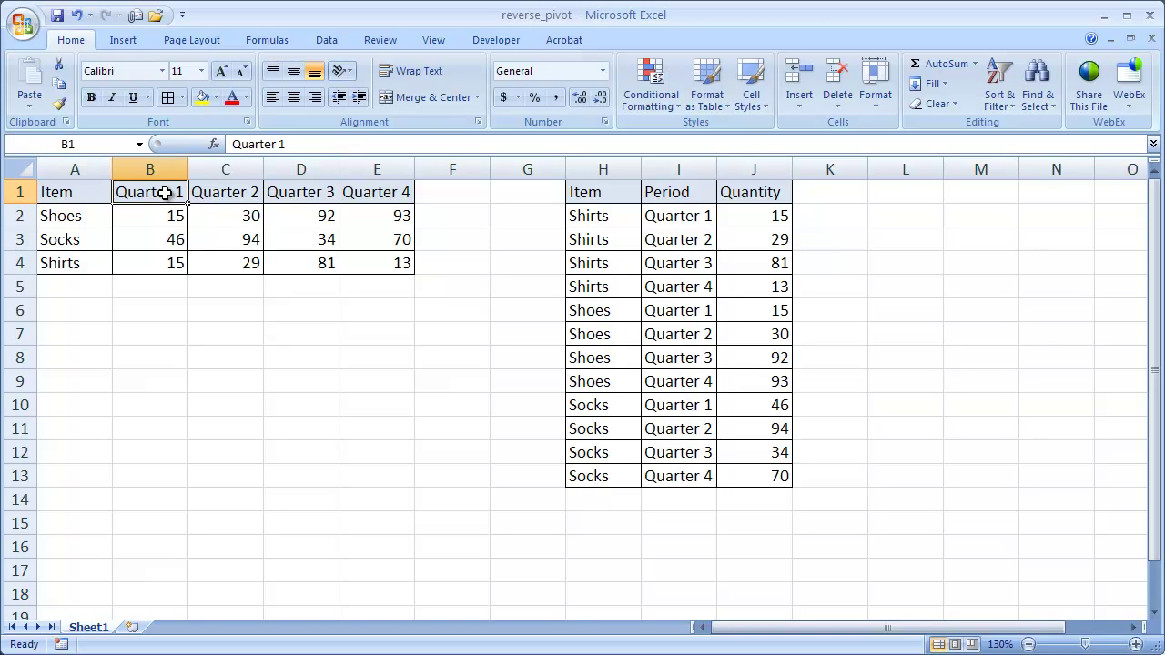
drag(366, 262, 102, 199)
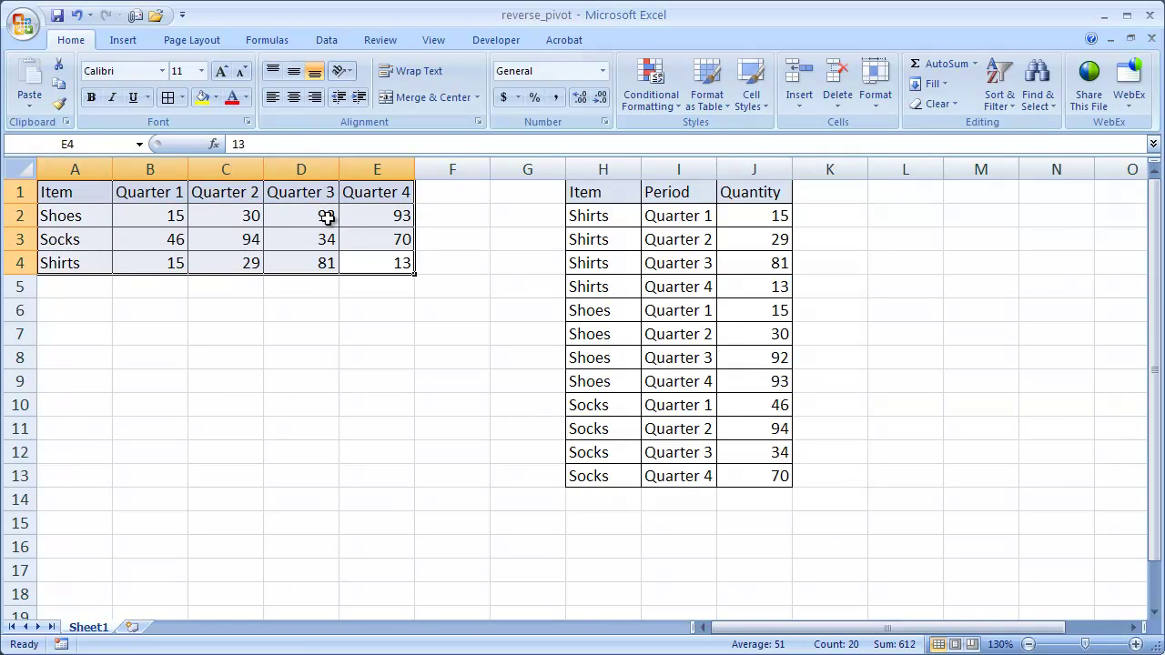
drag(621, 196, 743, 489)
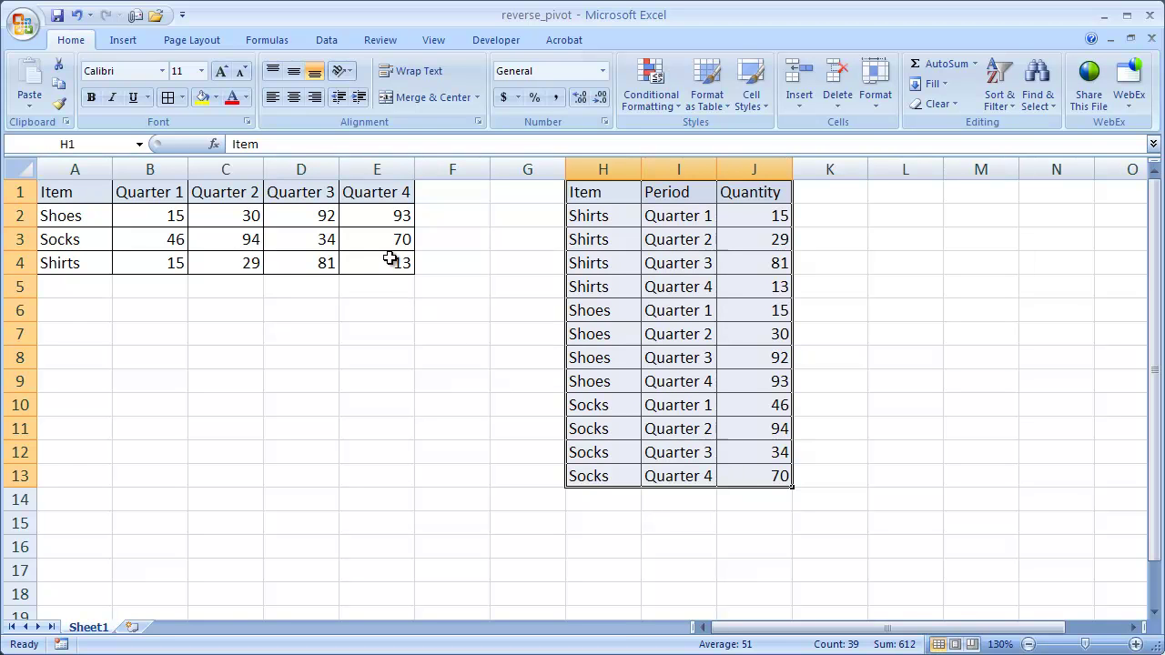
drag(403, 263, 109, 192)
click(669, 240)
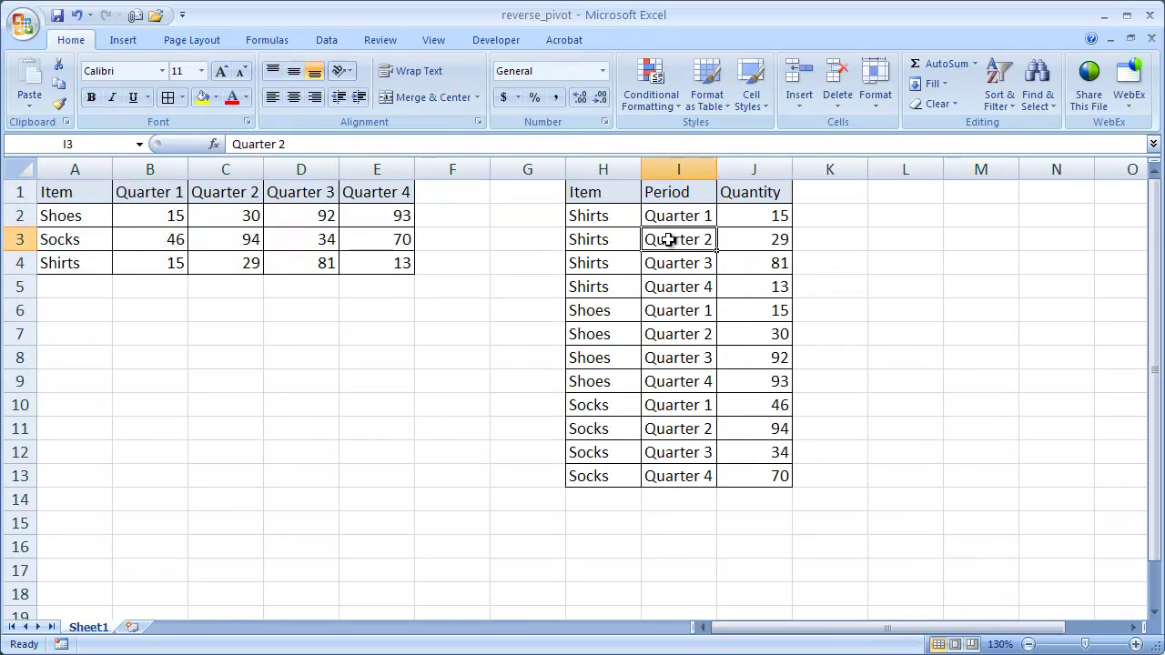
click(116, 42)
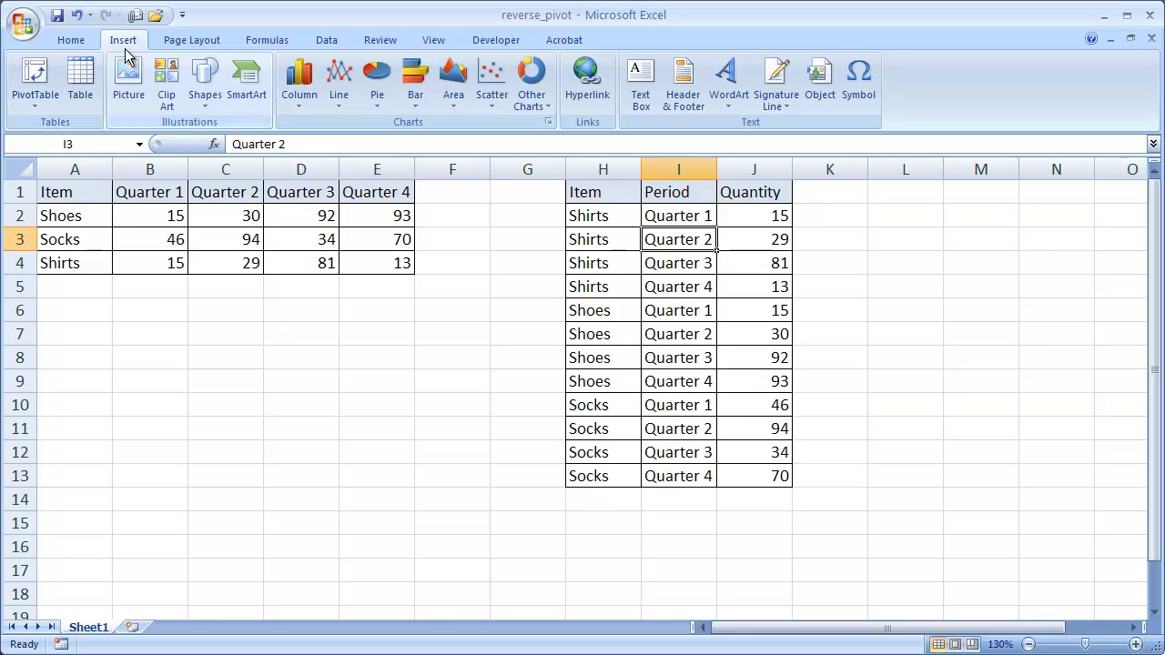
click(42, 95)
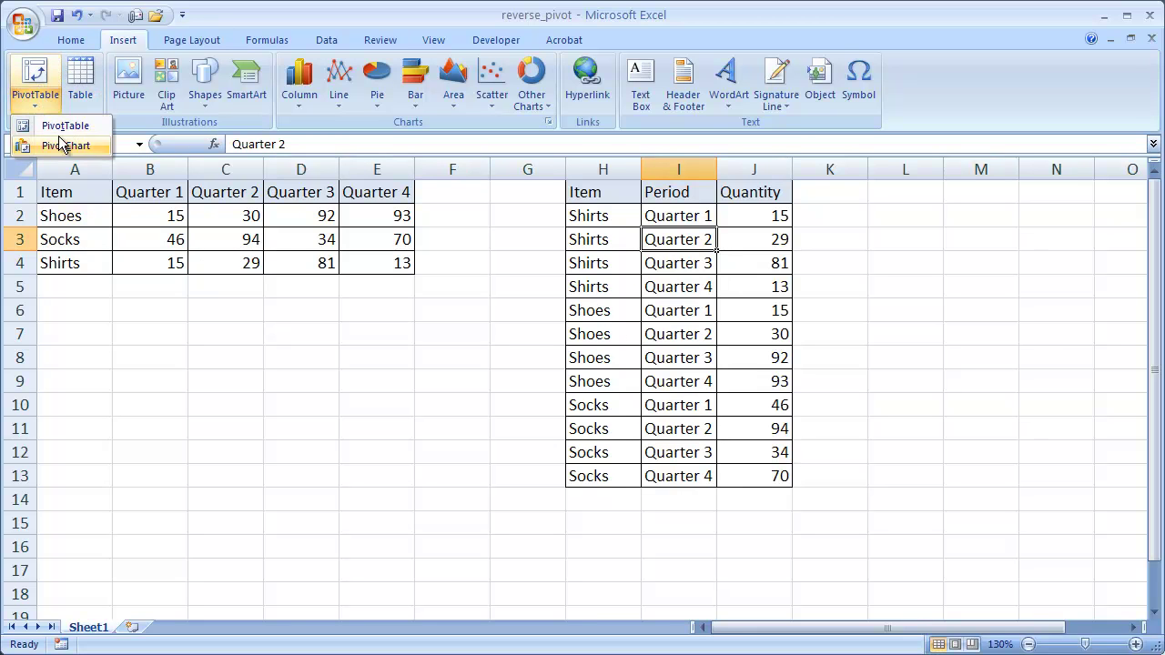
click(73, 42)
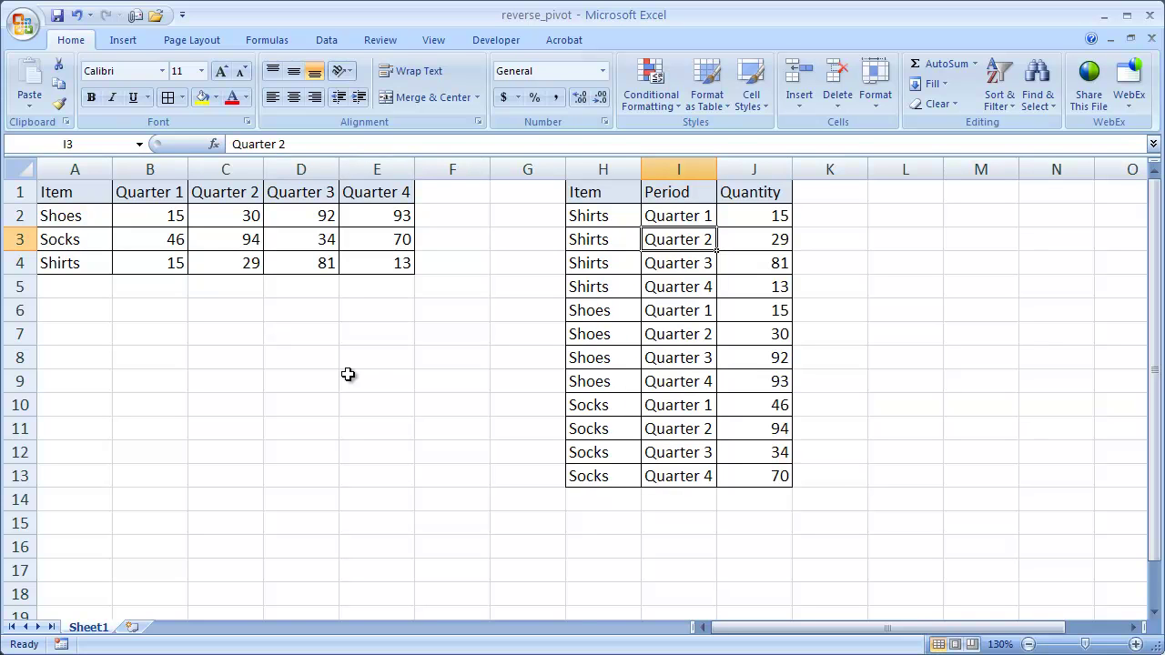
Start the PivotTable and PivotChart Wizard and choose multiple consolidation ranges as the data source for a PivotTable
key(alt)
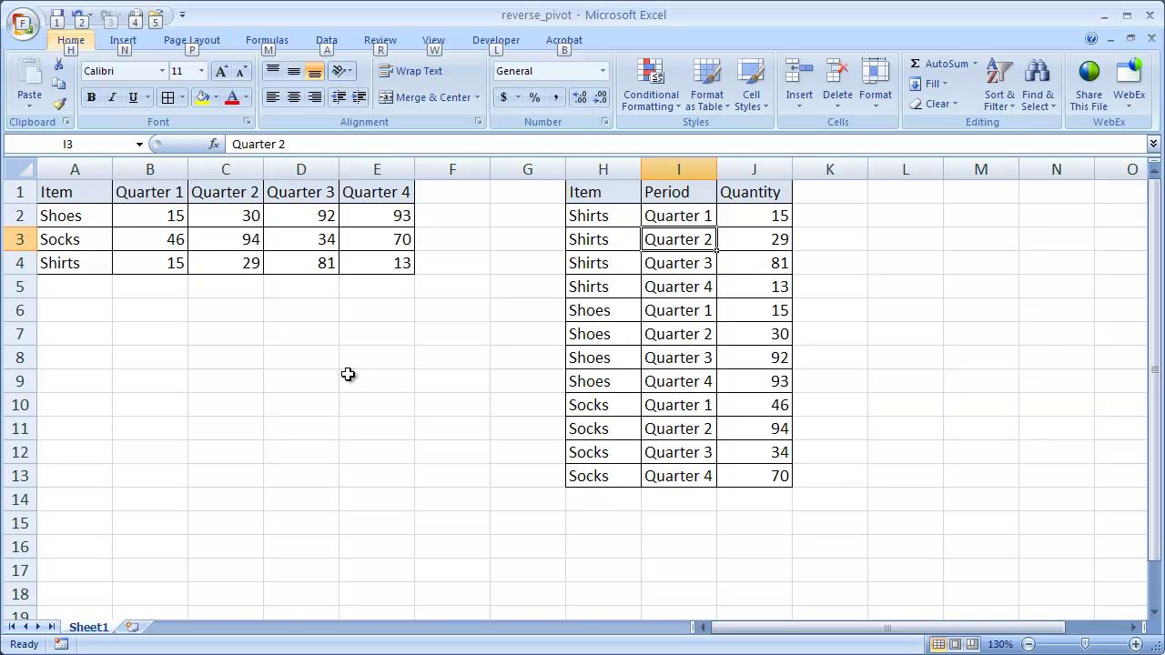
key(d)
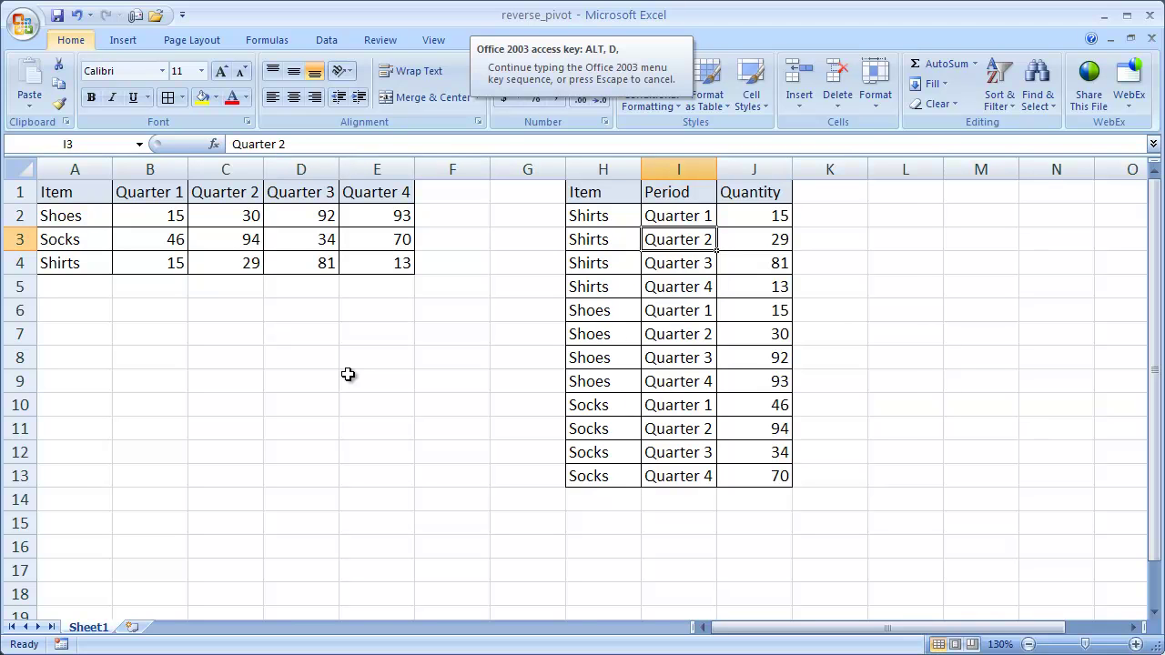
key(p)
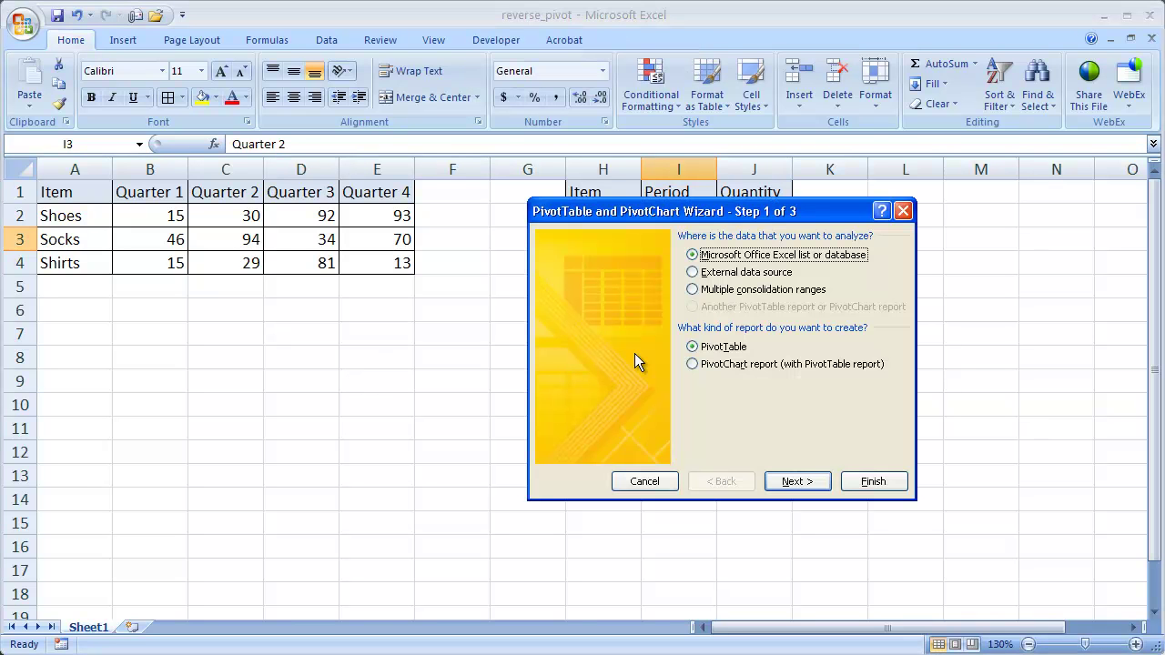
drag(723, 215, 496, 267)
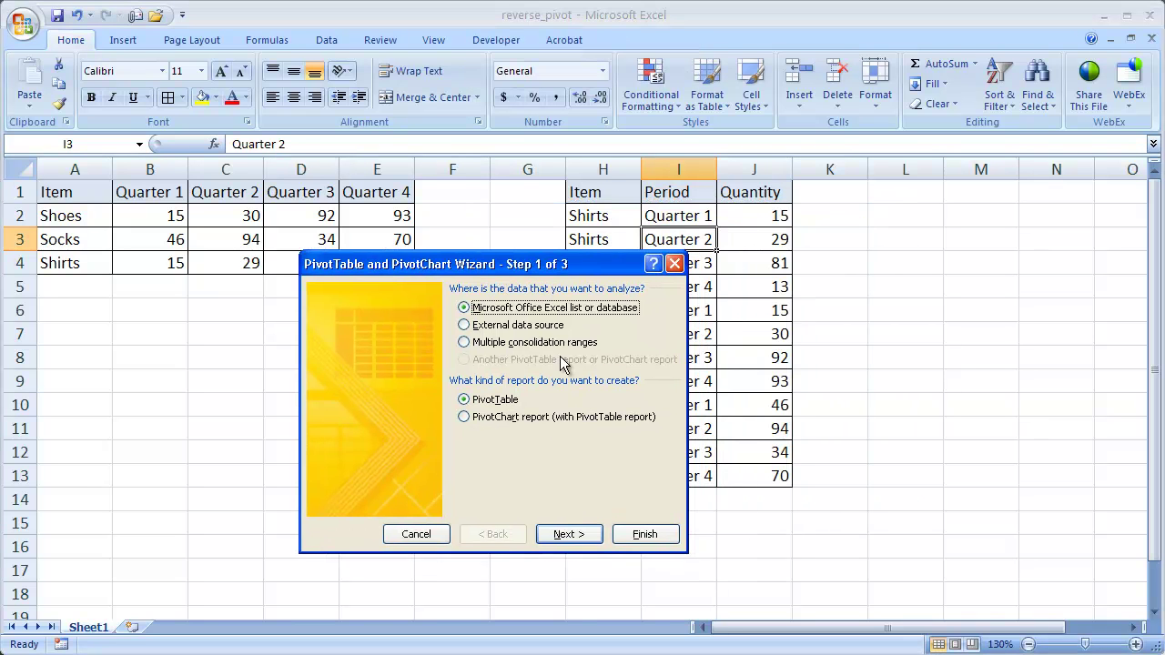
click(464, 343)
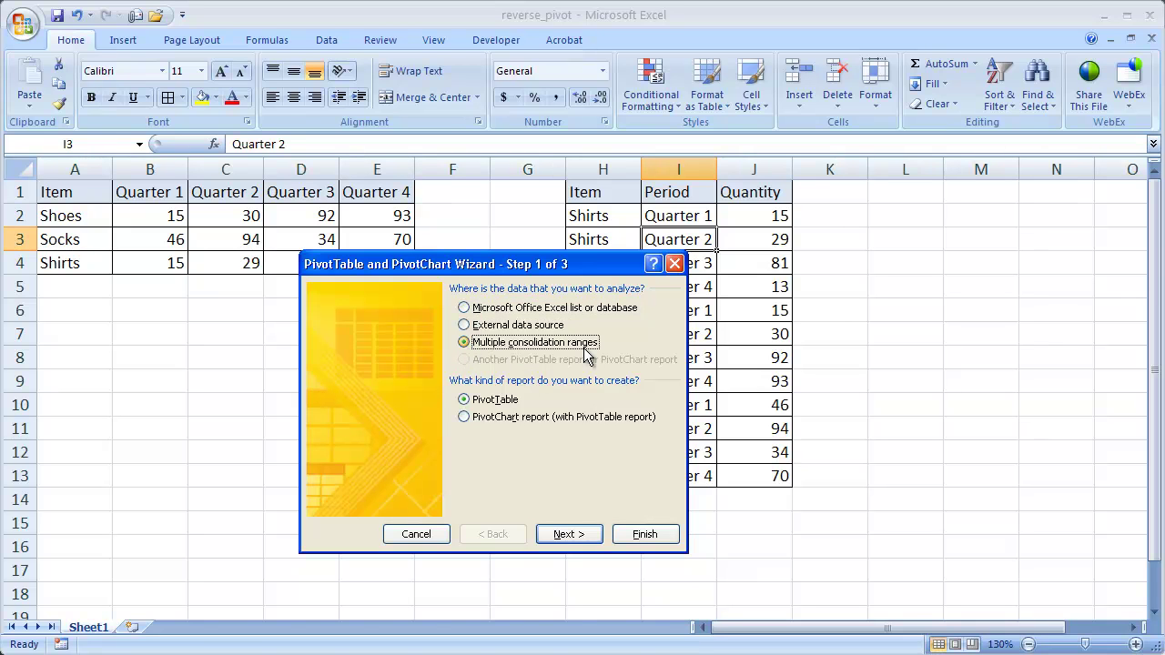
click(568, 533)
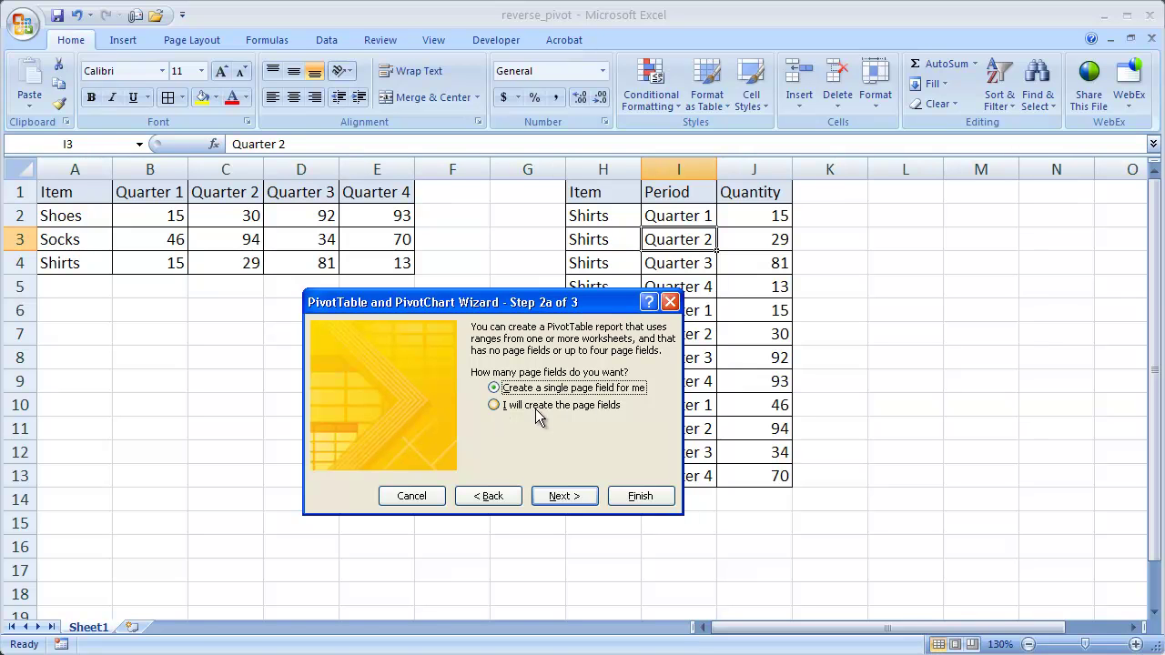
Choose to create the page fields manually and add Sheet1!$A$1:$E$4 as the range to consolidate
click(499, 411)
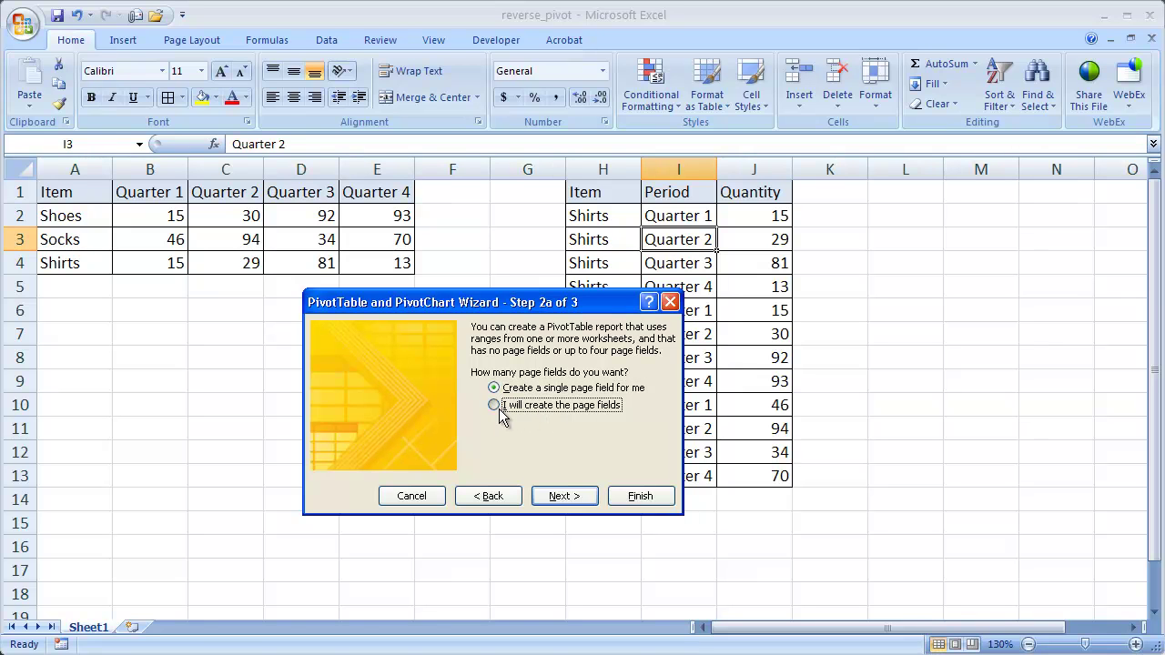
click(560, 497)
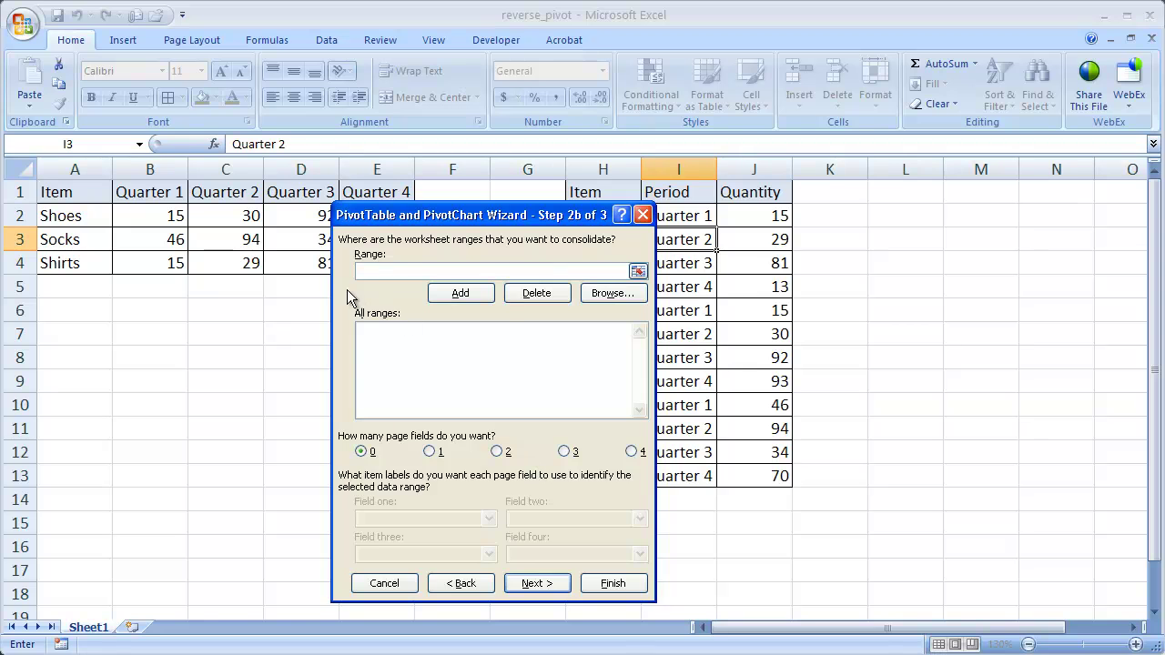
drag(420, 218, 646, 223)
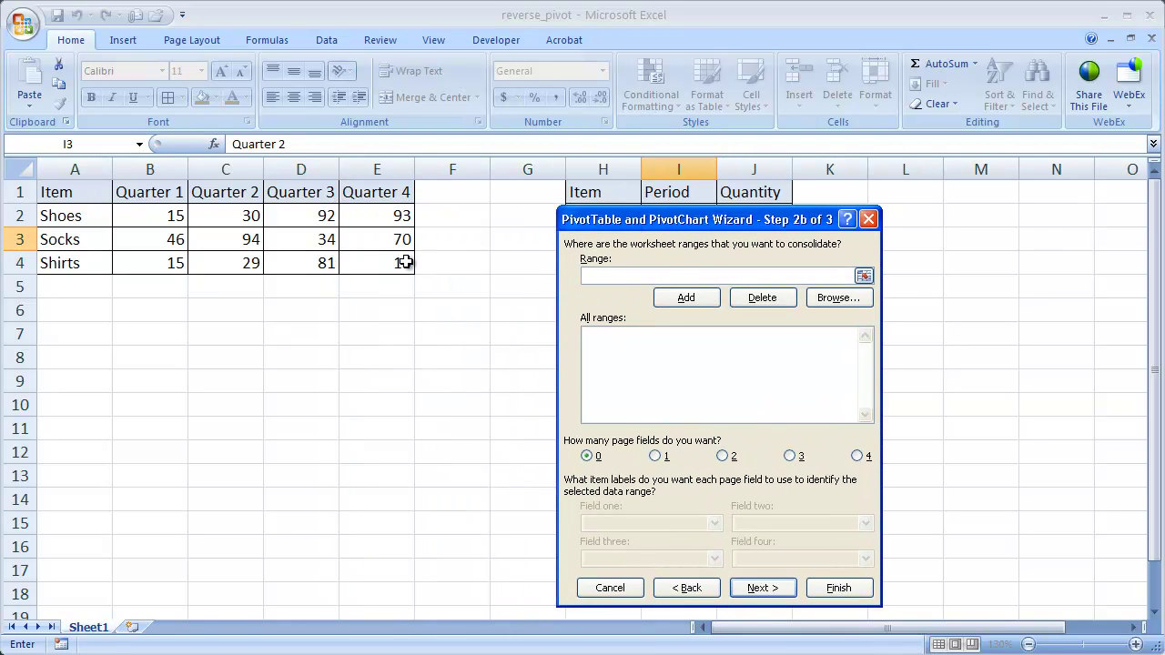
drag(401, 262, 77, 196)
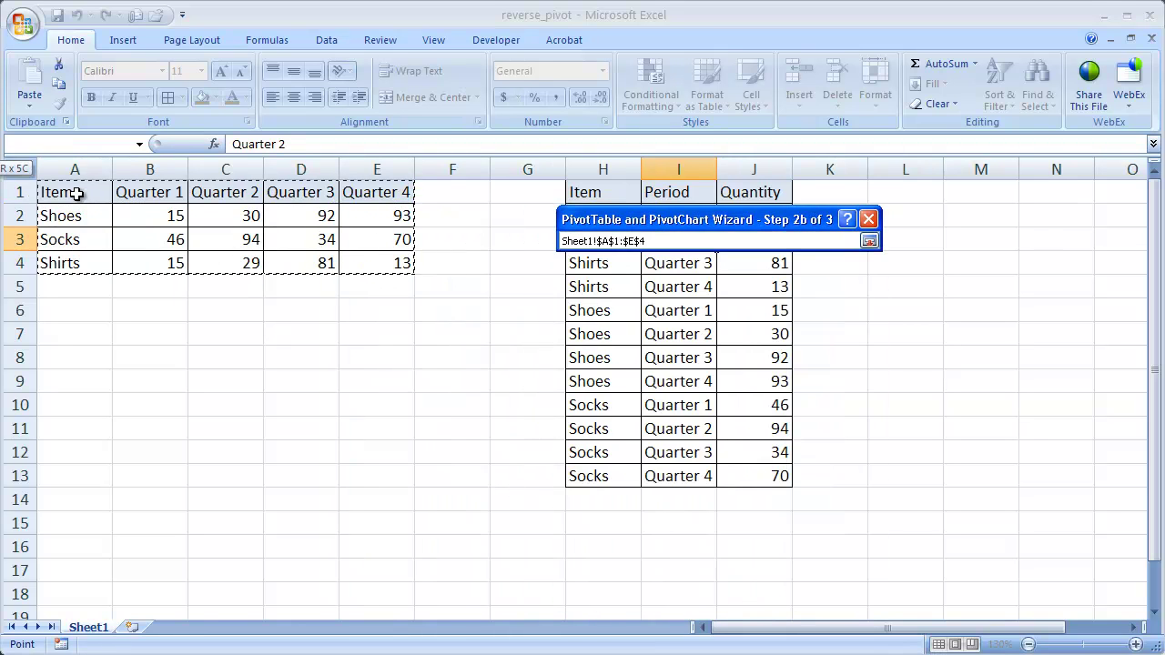
click(673, 299)
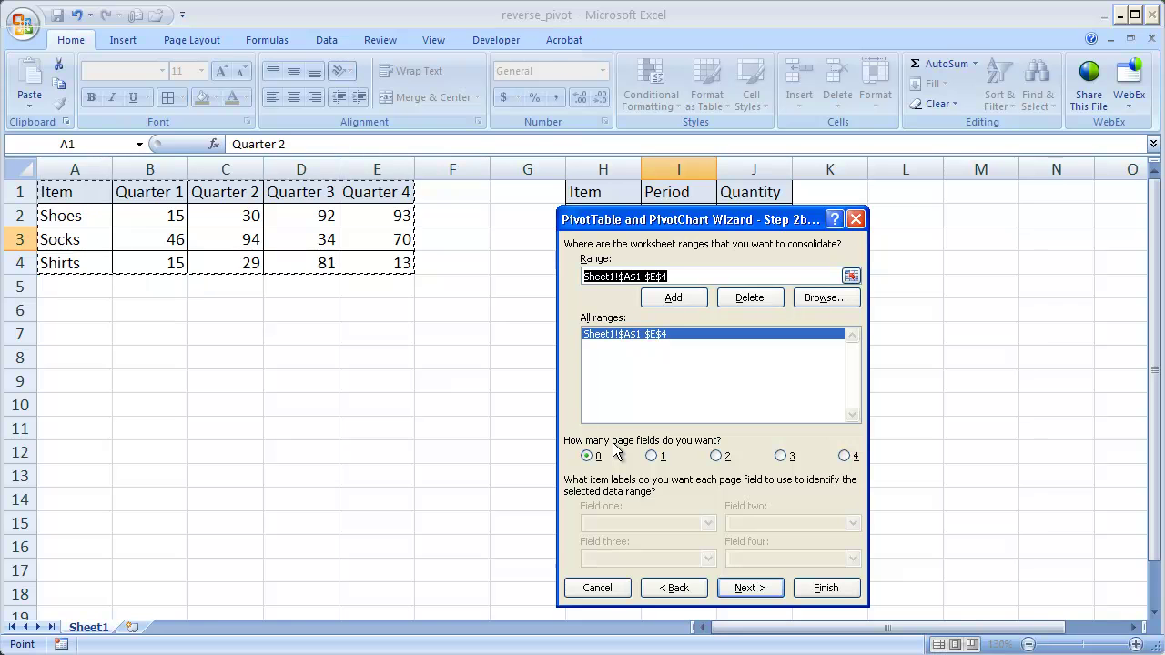
Finish the wizard with 0 page fields and place the PivotTable report on a new worksheet
click(741, 588)
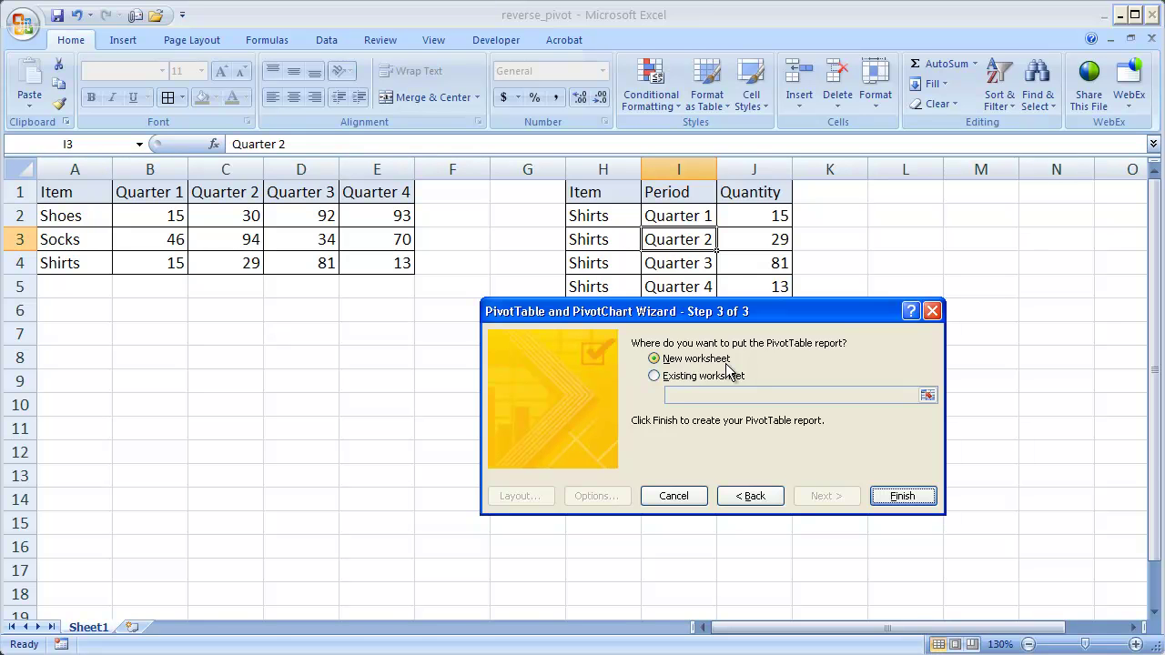
click(904, 495)
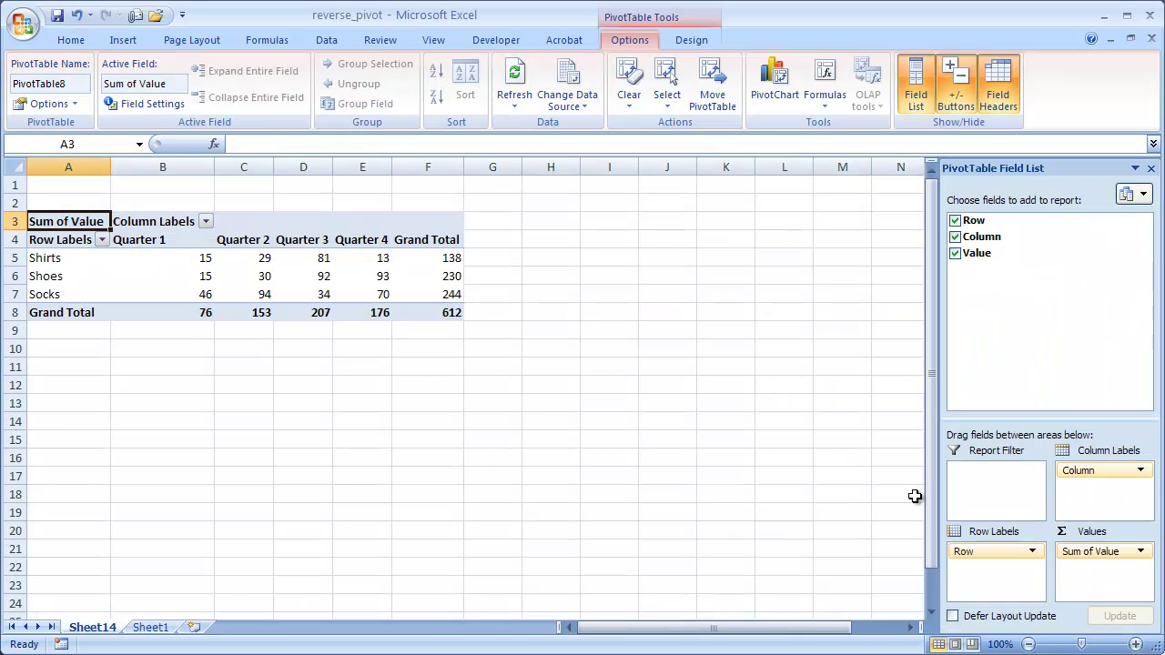
click(1134, 644)
click(1134, 644)
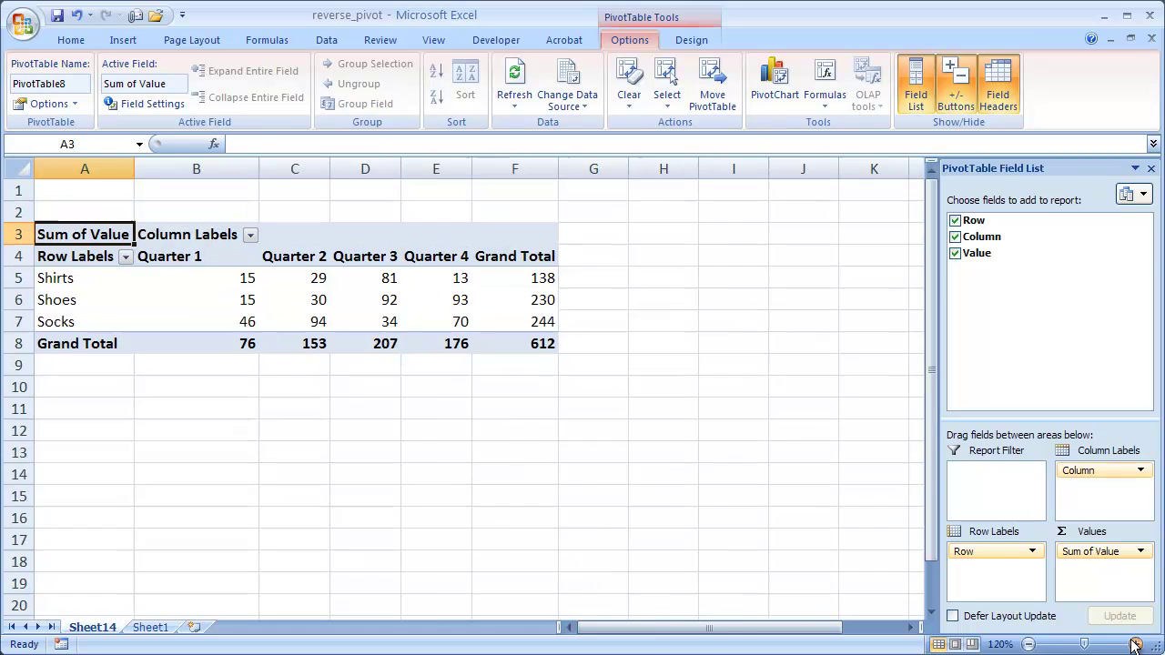
click(1135, 644)
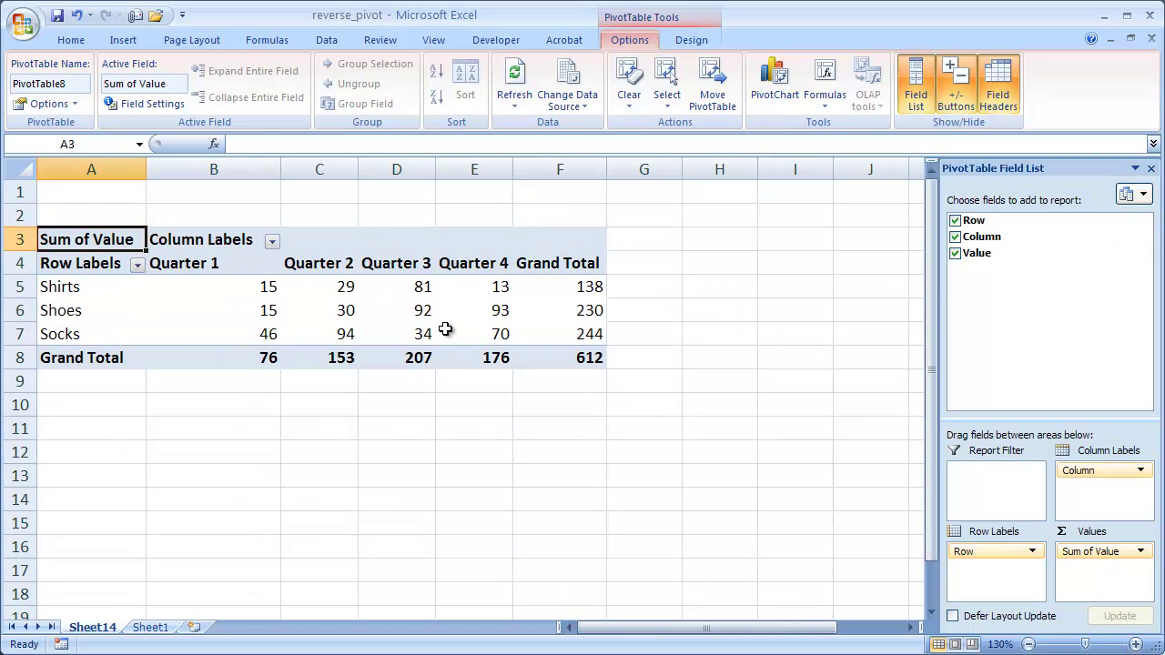
Compare the source crosstab in A1:E4 on Sheet1 with the item and quarter values in the new PivotTable
click(151, 627)
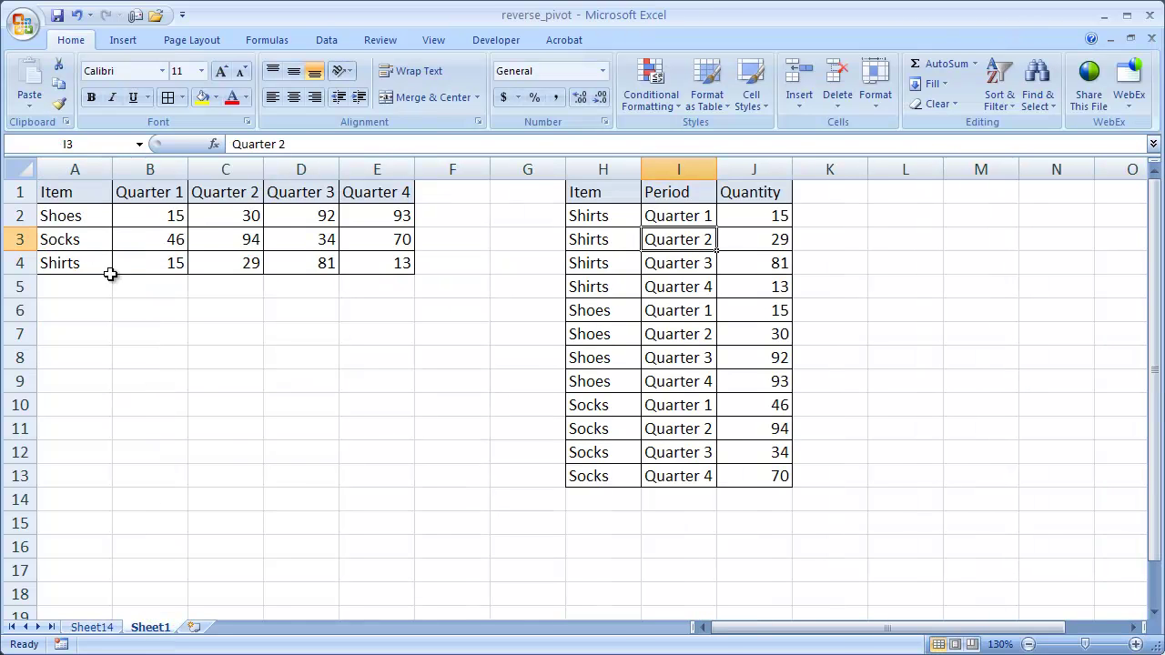
drag(73, 192, 378, 270)
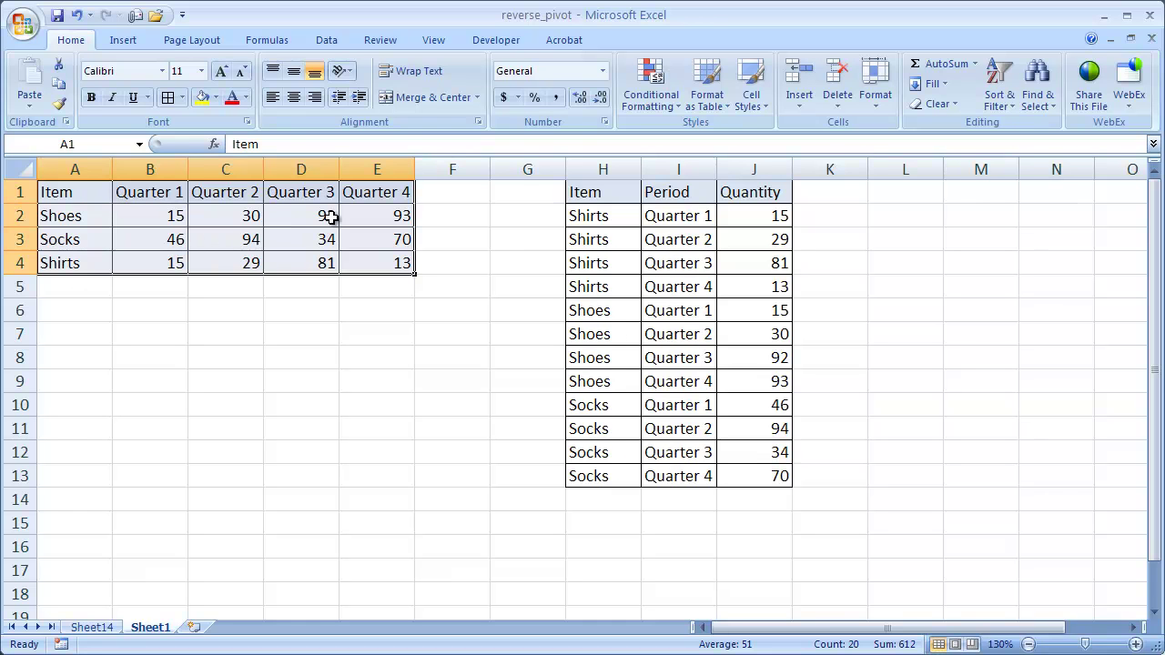
click(94, 627)
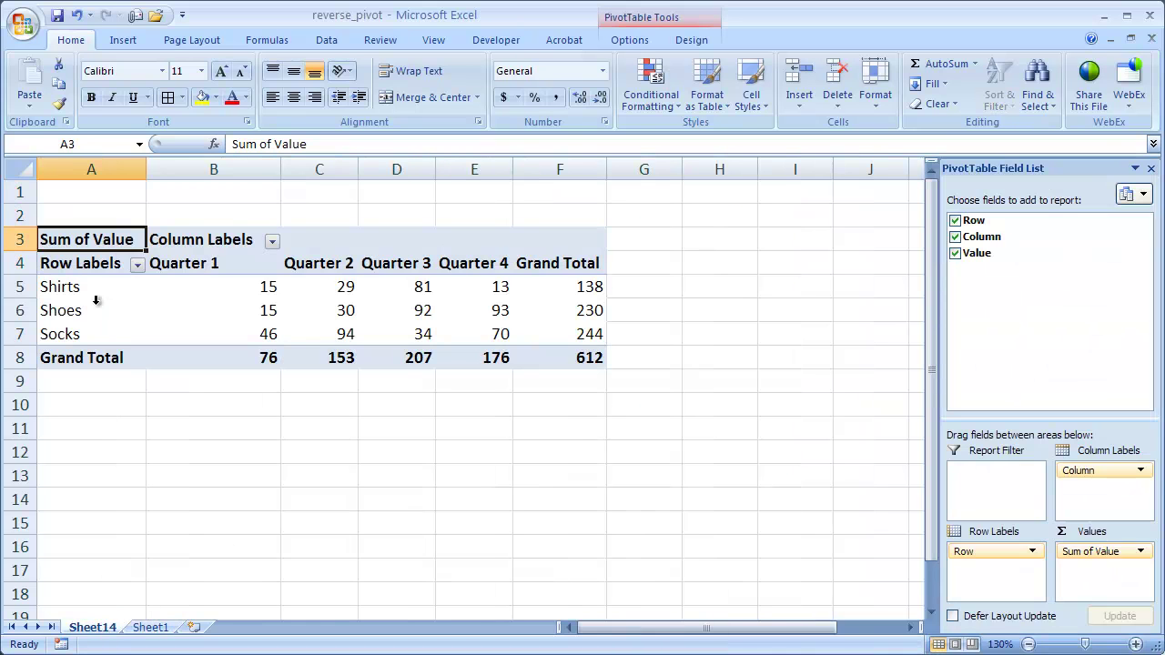
drag(82, 264, 443, 324)
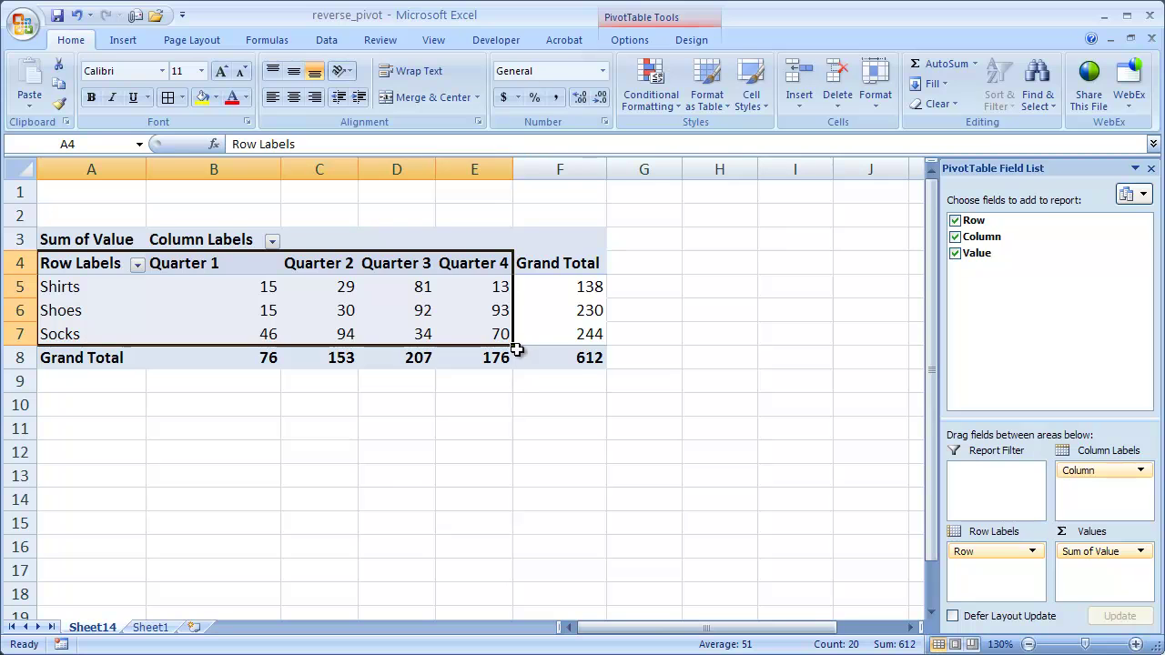
Drill down into the PivotTable's overall grand total in F8 to extract its underlying records onto a new sheet
click(571, 360)
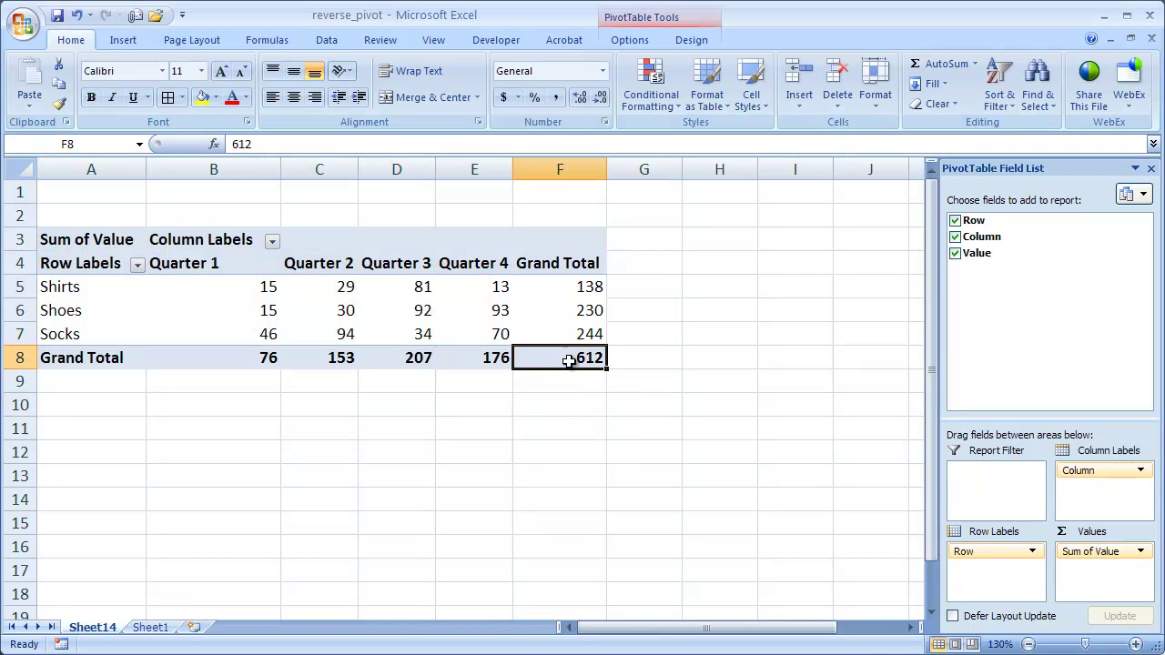
mouse_move(555, 357)
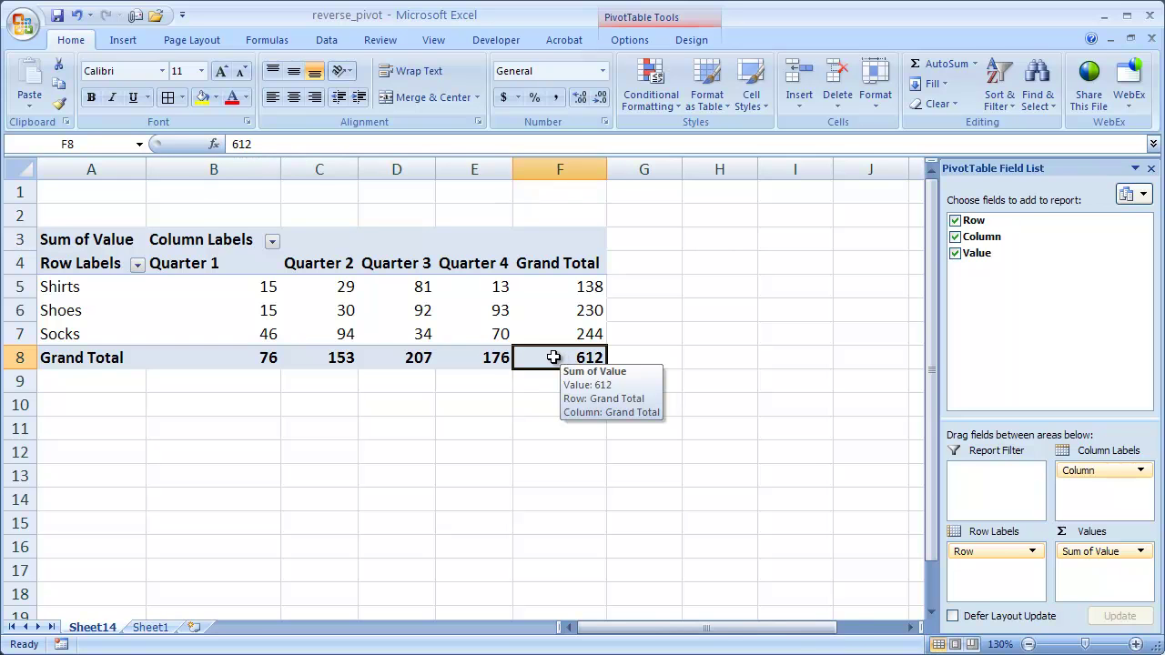
double_click(553, 357)
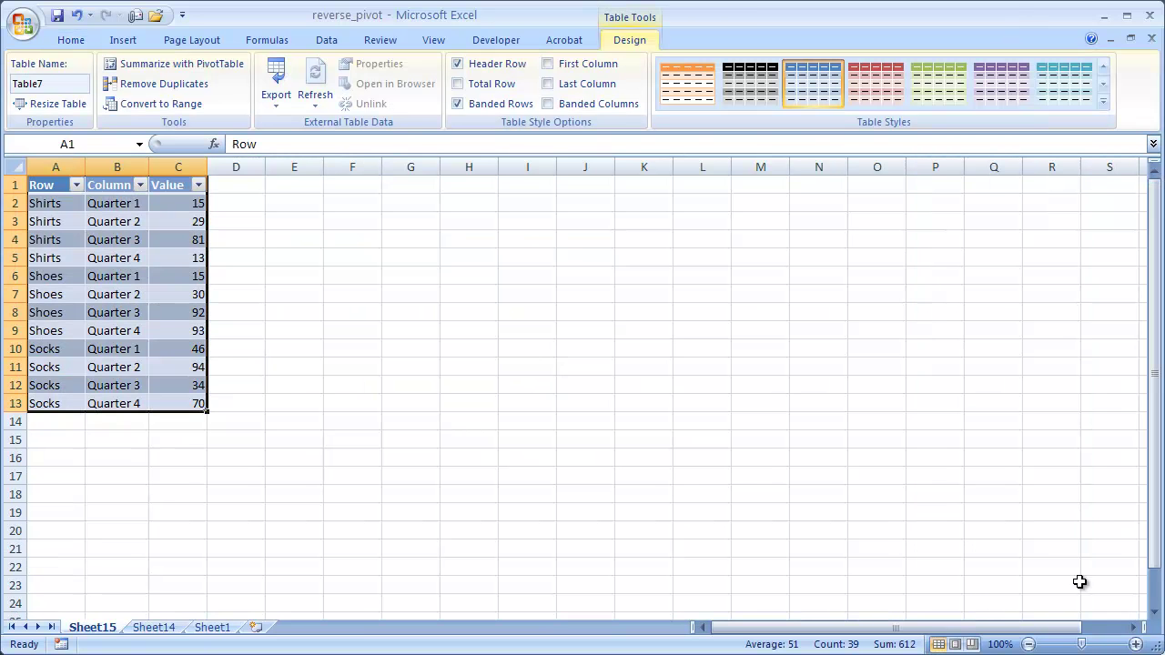
click(1135, 644)
click(1135, 644)
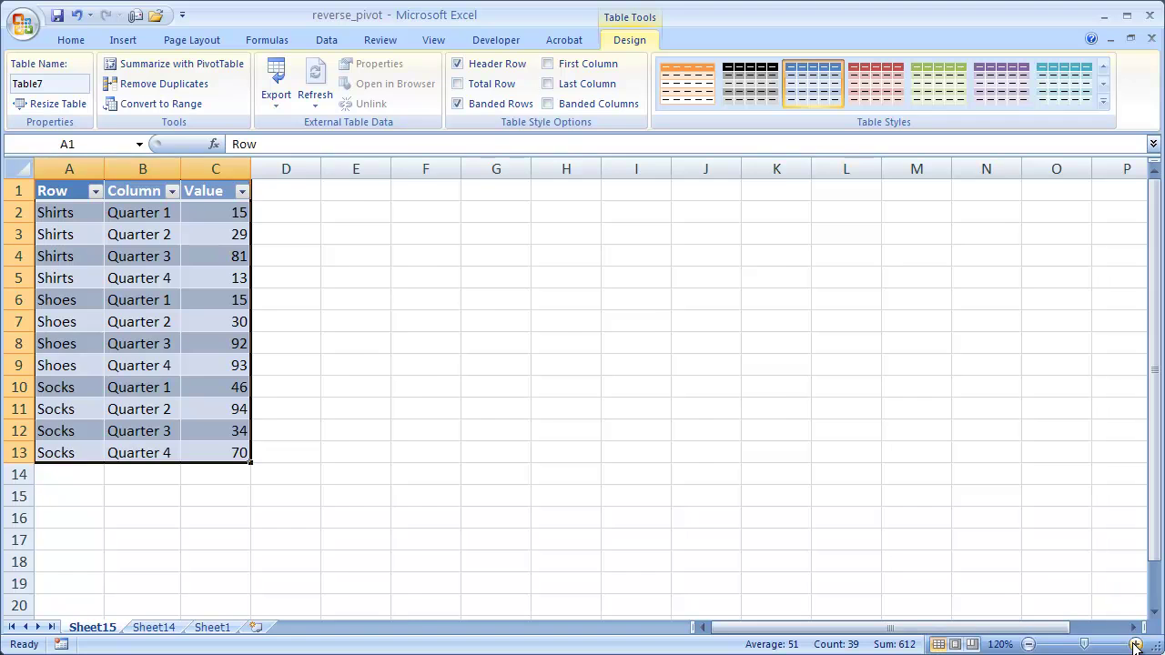
click(1135, 644)
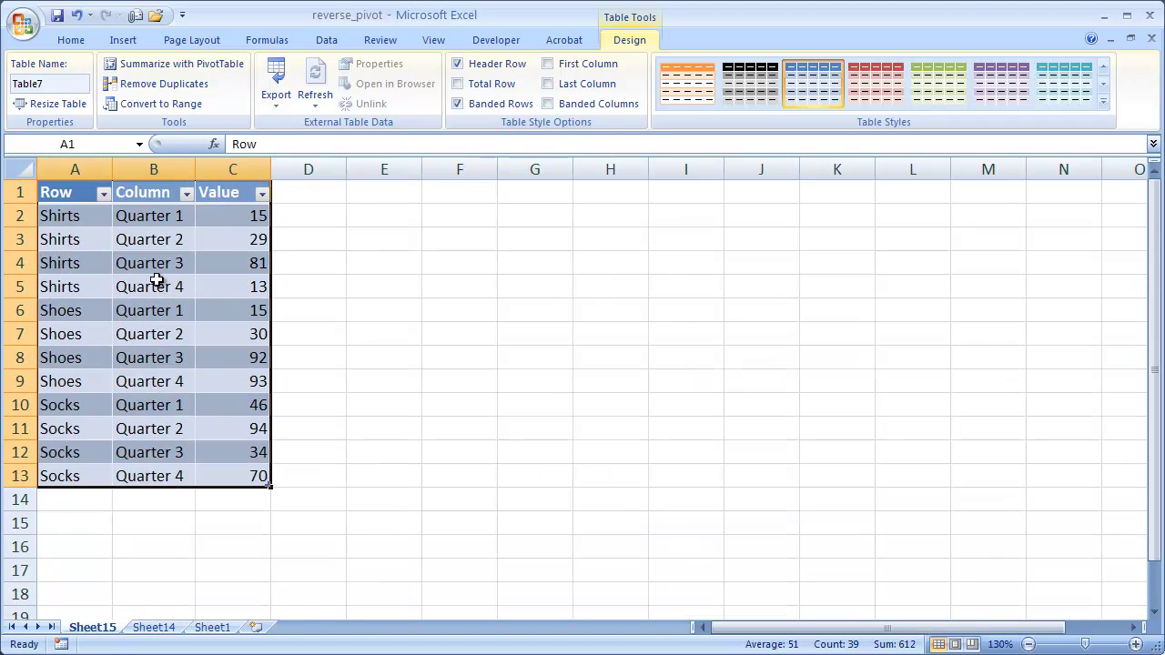
Examine the Row, Column and Value headers and the first data rows of the extracted table
click(62, 192)
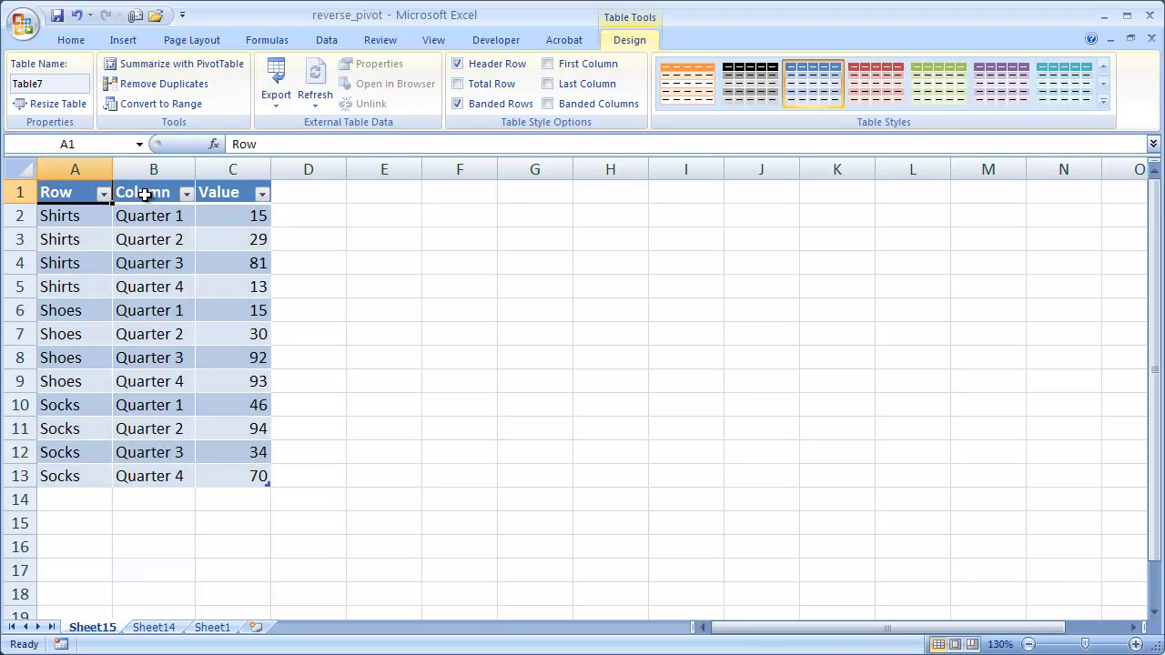
click(145, 194)
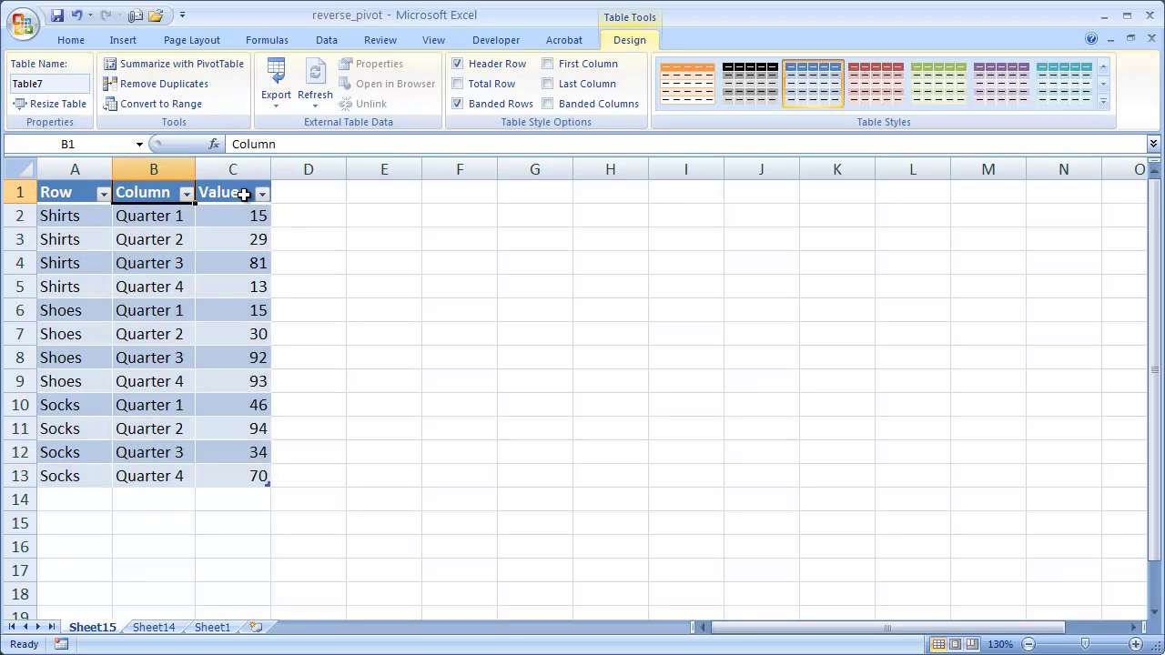
click(61, 192)
click(149, 193)
click(60, 195)
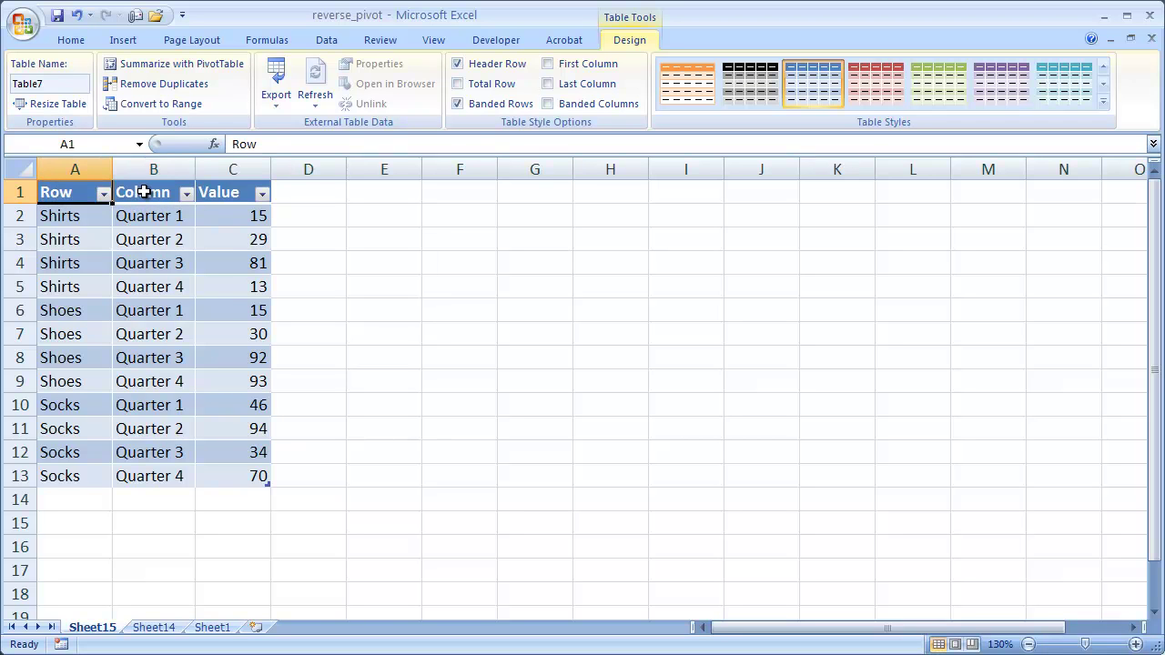
click(146, 193)
click(228, 192)
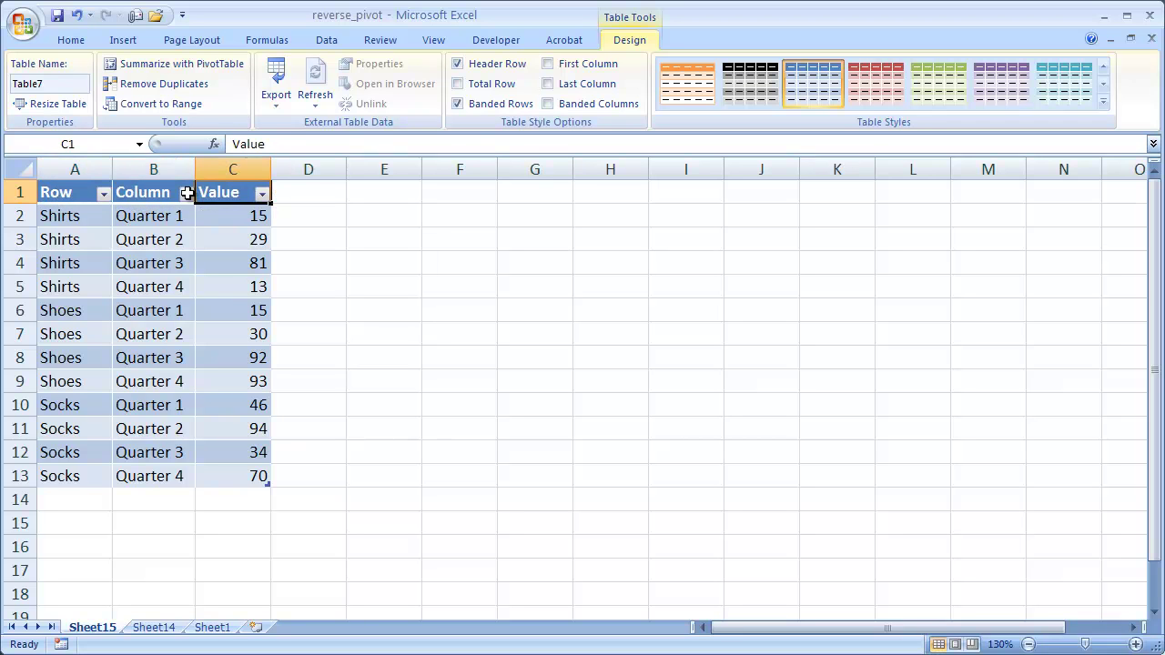
click(20, 216)
click(20, 240)
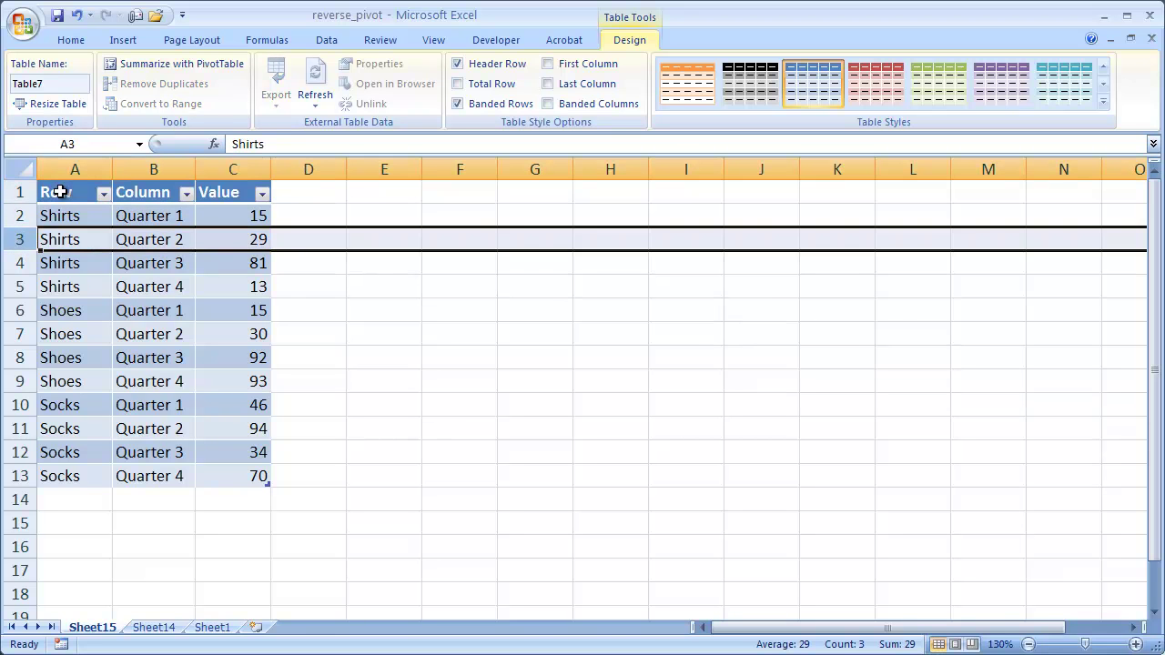
Rename the extracted table's first two headers, A1 and B1, to Item and Period
click(57, 192)
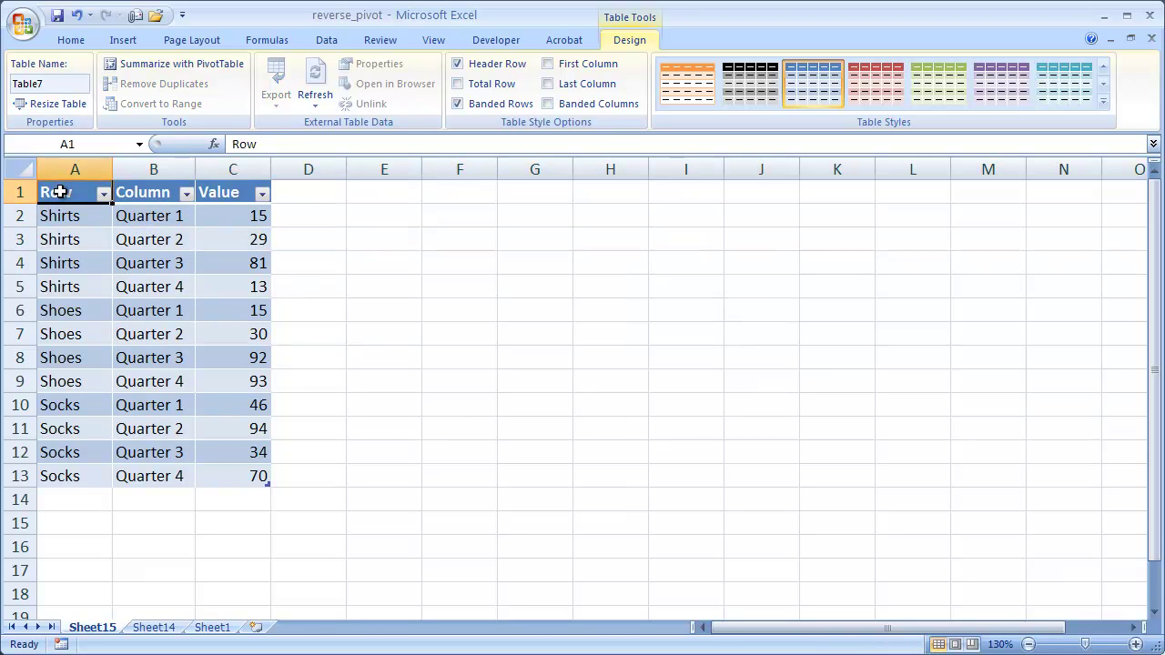
double_click(243, 144)
text(Item)
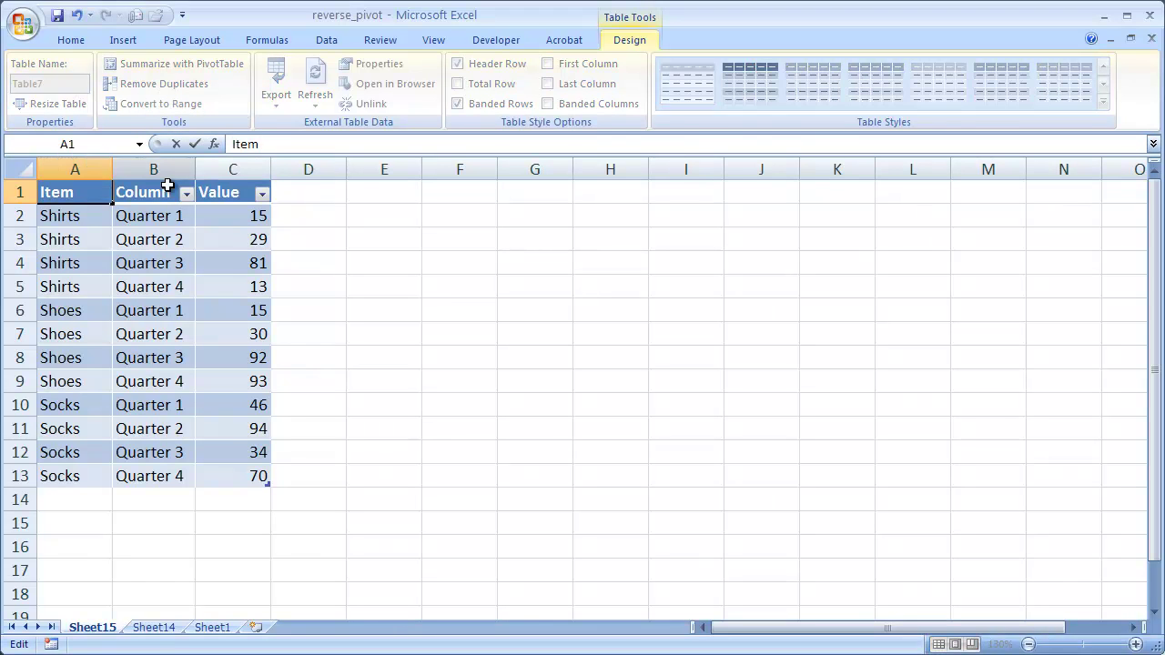
click(169, 194)
click(285, 141)
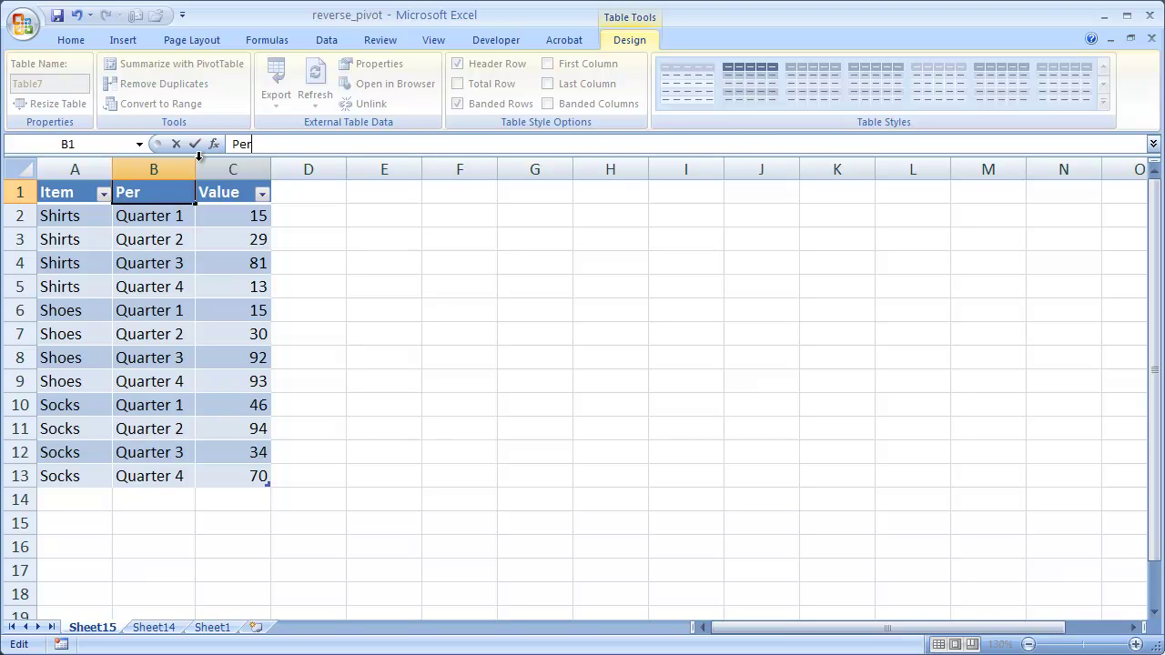
Rename the Value header in C1 to Quantity
click(222, 186)
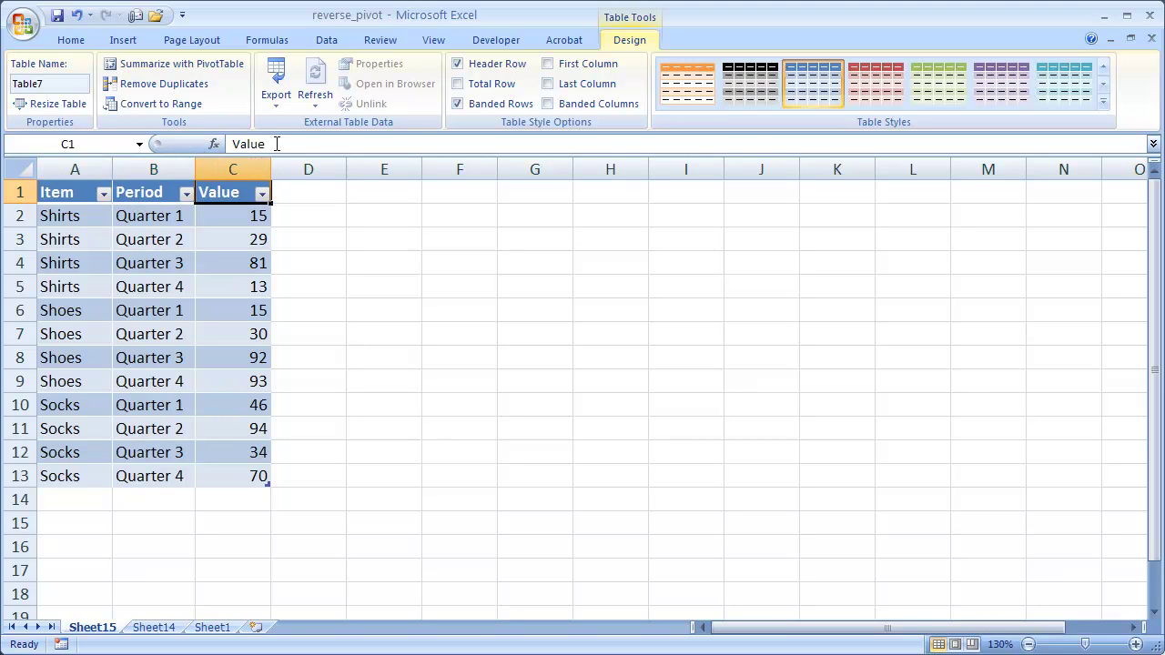
key(F2)
key(BackSpace)
key(BackSpace)
key(BackSpace)
key(BackSpace)
key(BackSpace)
text(wWa)
key(BackSpace)
text(Quantity)
key(Return)
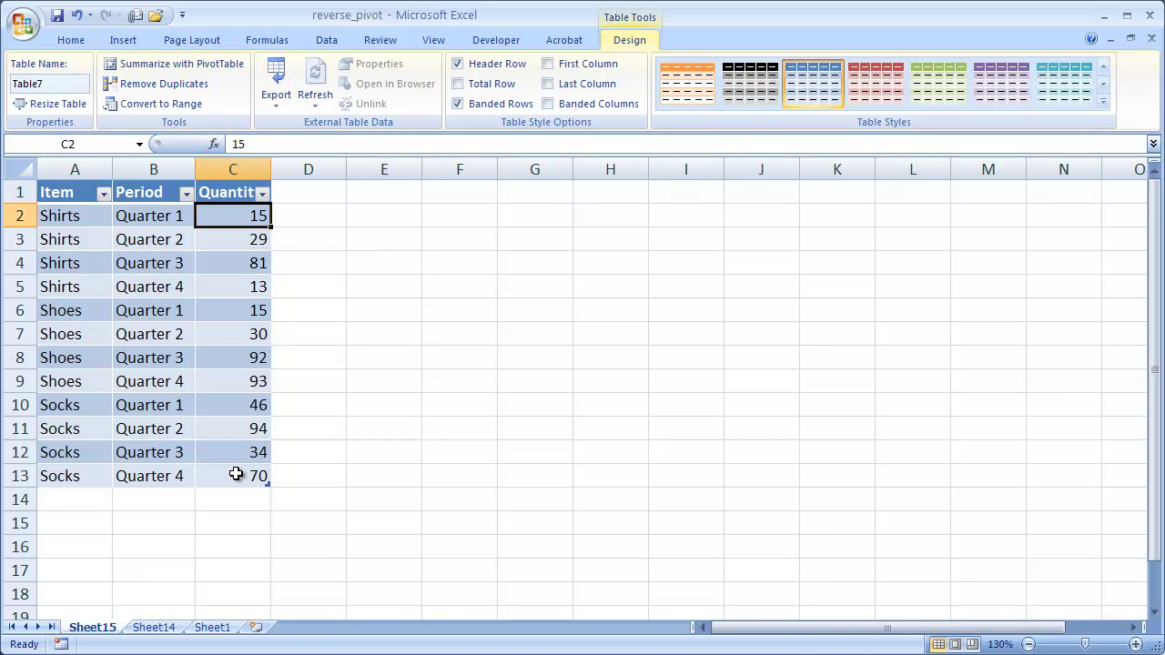
Copy the whole extracted table A1:C13 and paste it as values only at L1 on Sheet1
drag(234, 476, 61, 199)
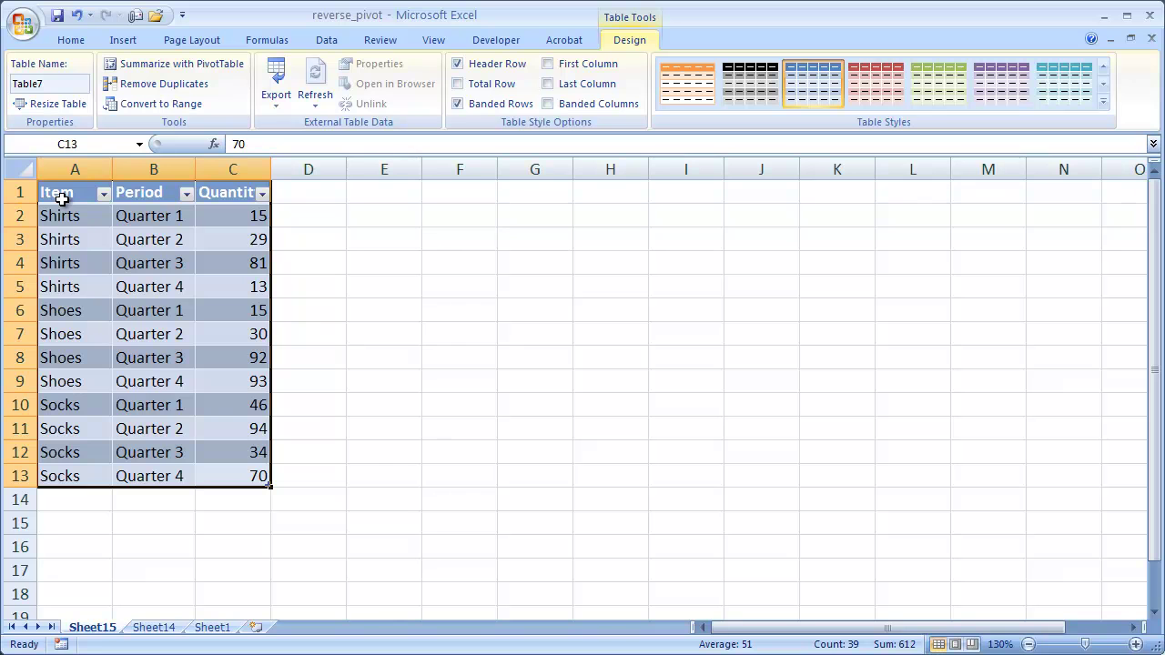
key(ctrl+c)
click(221, 628)
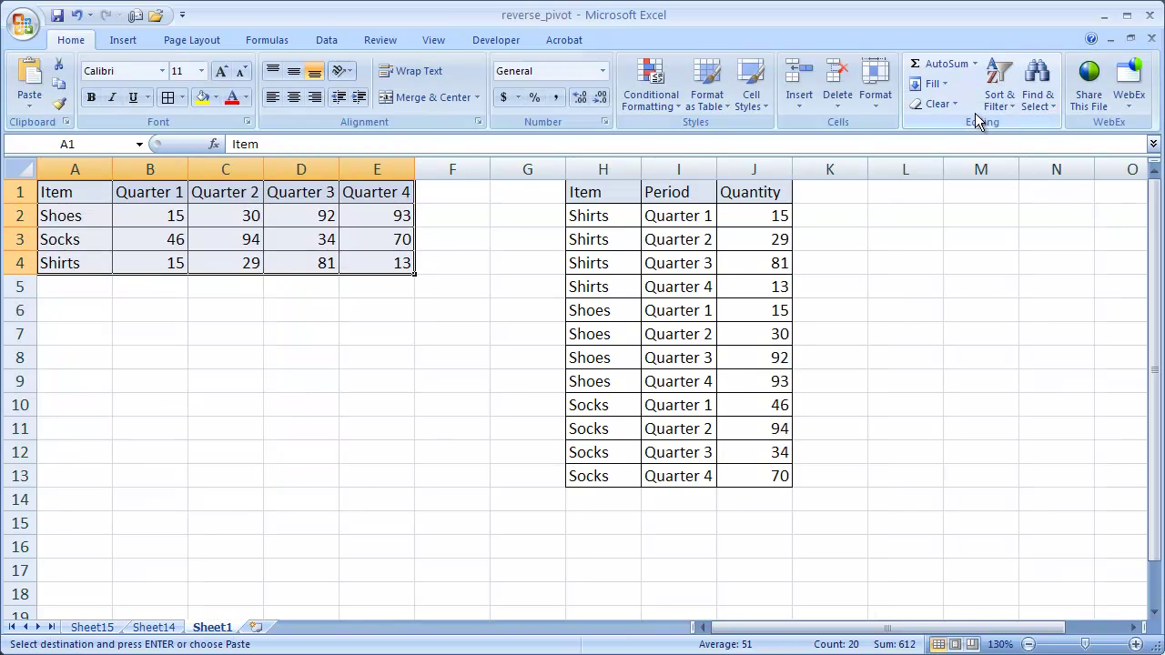
click(897, 192)
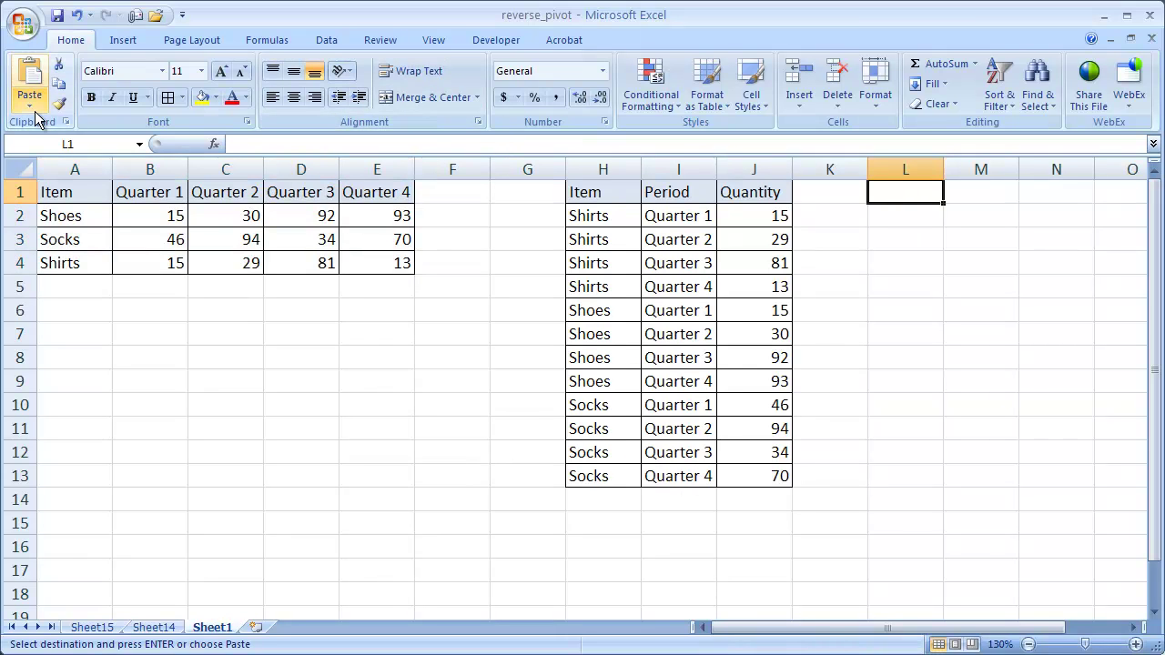
click(29, 106)
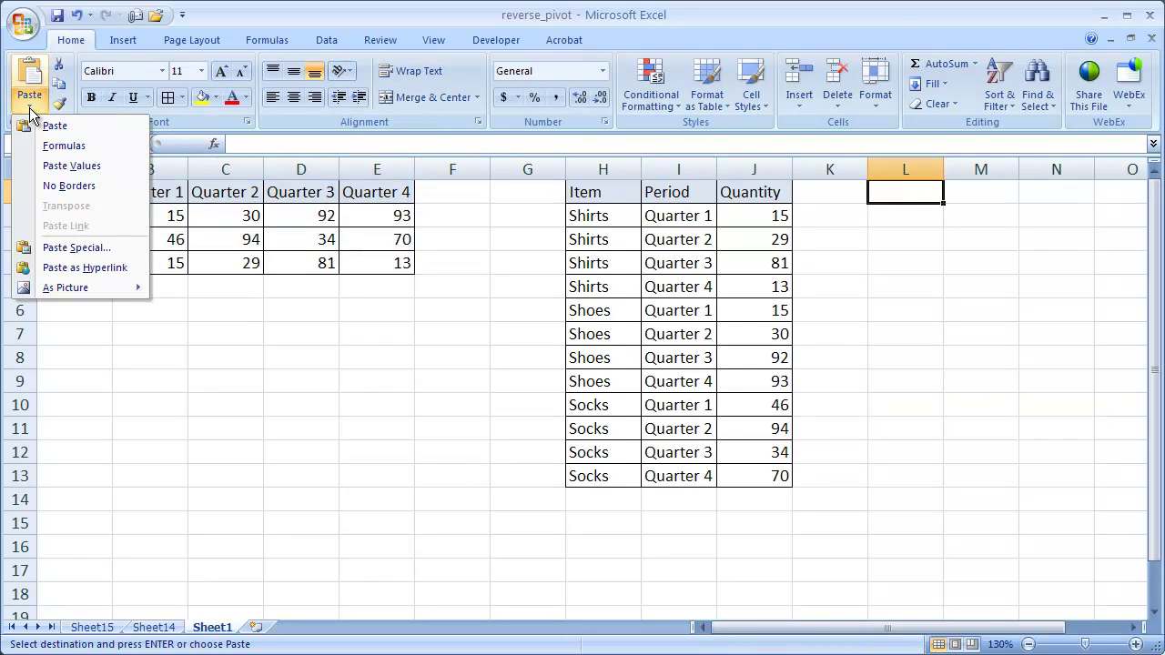
click(71, 165)
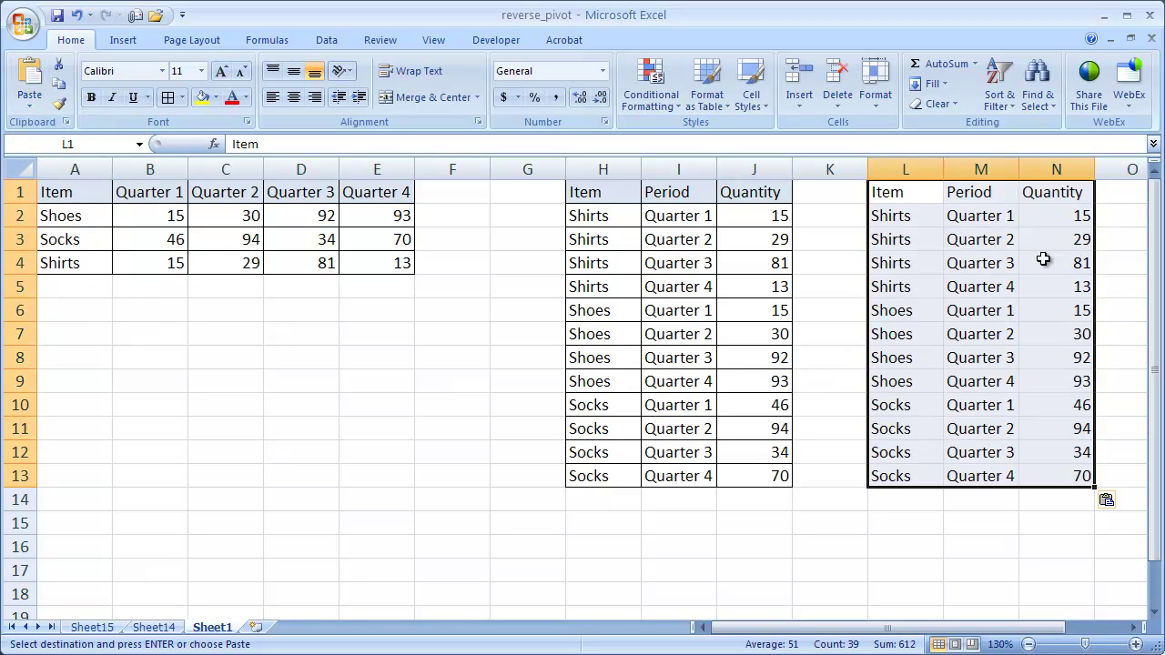
Compare the pasted list in L1:N13 with the source crosstab in A1:E4 and the flat list in H1:J13
drag(1069, 220, 1079, 467)
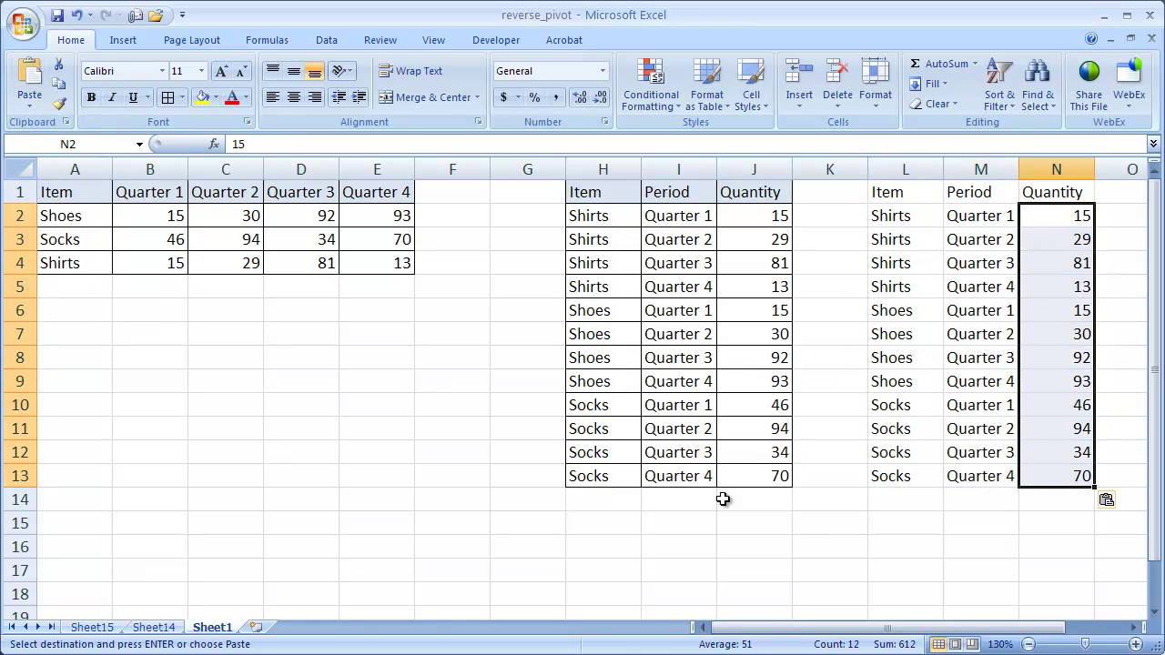
drag(877, 195, 1062, 473)
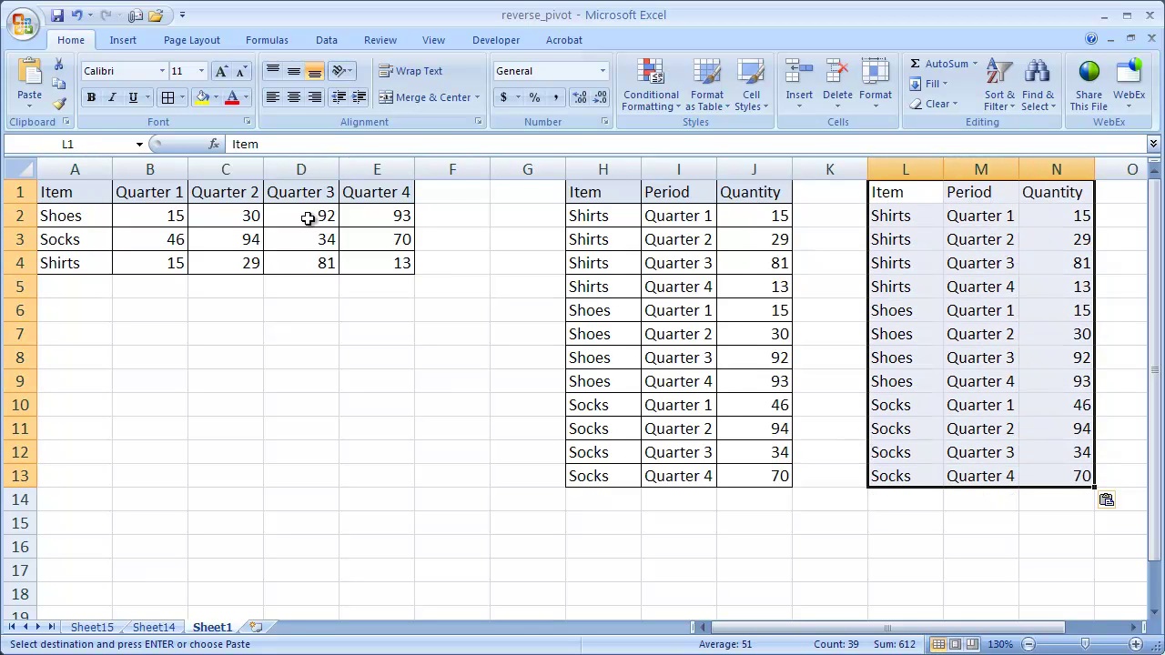
drag(364, 261, 109, 192)
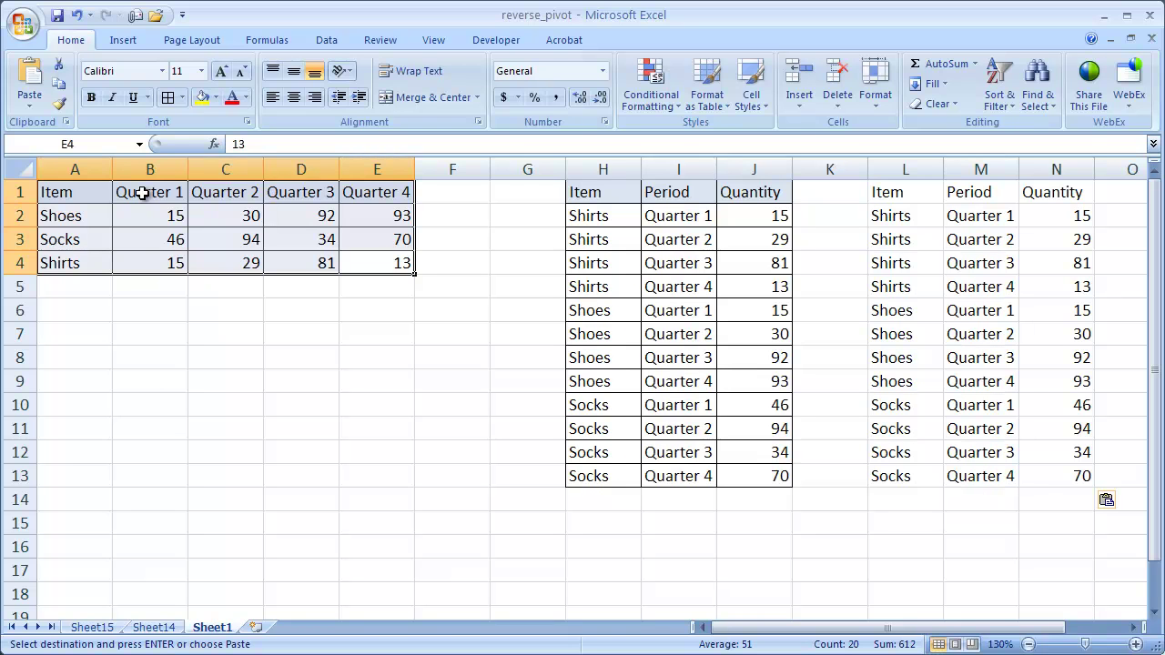
drag(585, 192, 747, 476)
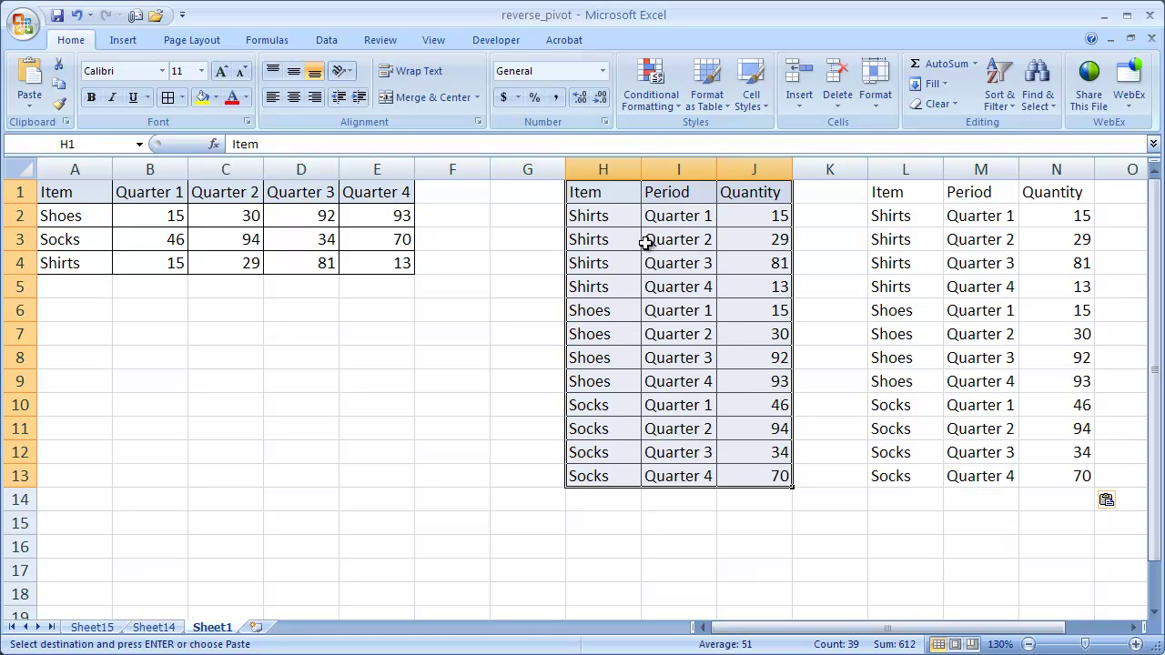